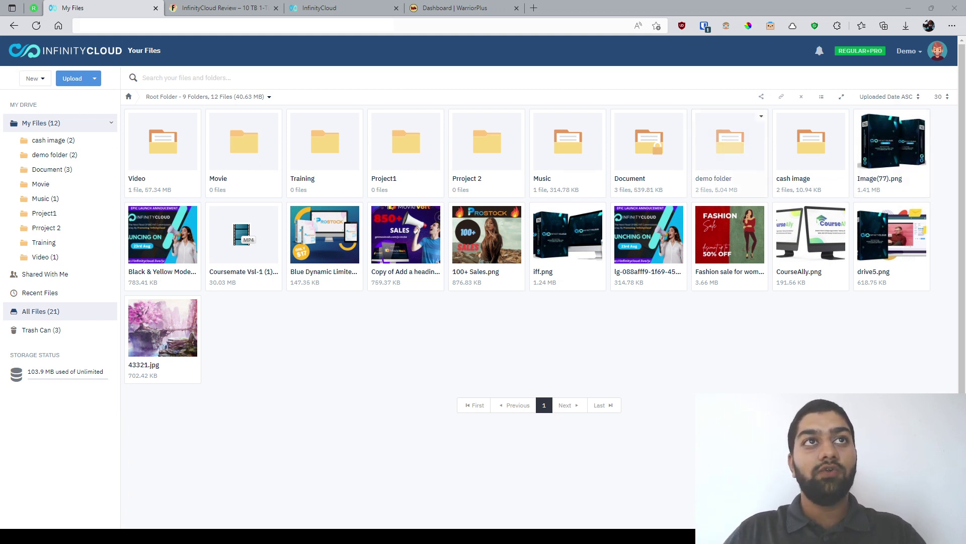
- Switch to the InfinityCloud Review tab, skim it, and glance at the sales tab
click(224, 6)
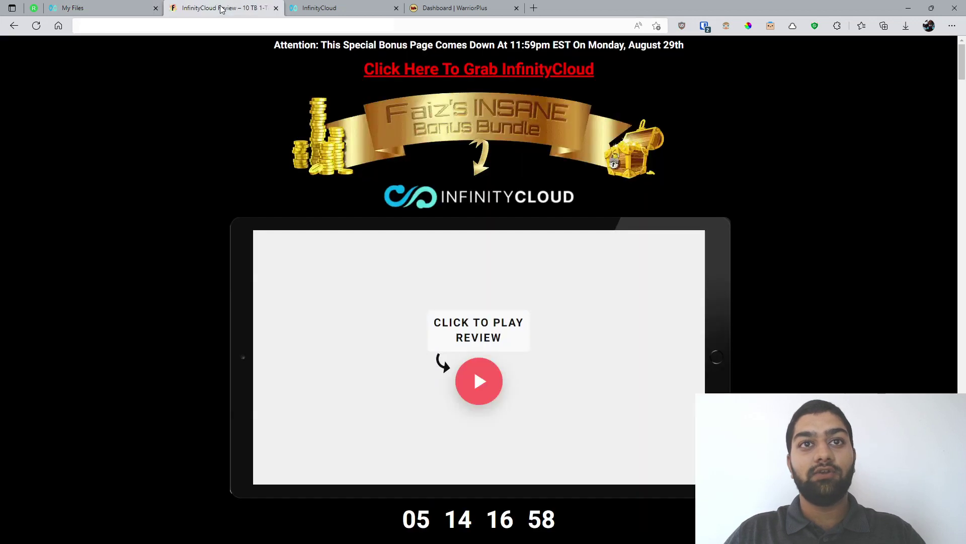
scroll(823, 189, down, 6)
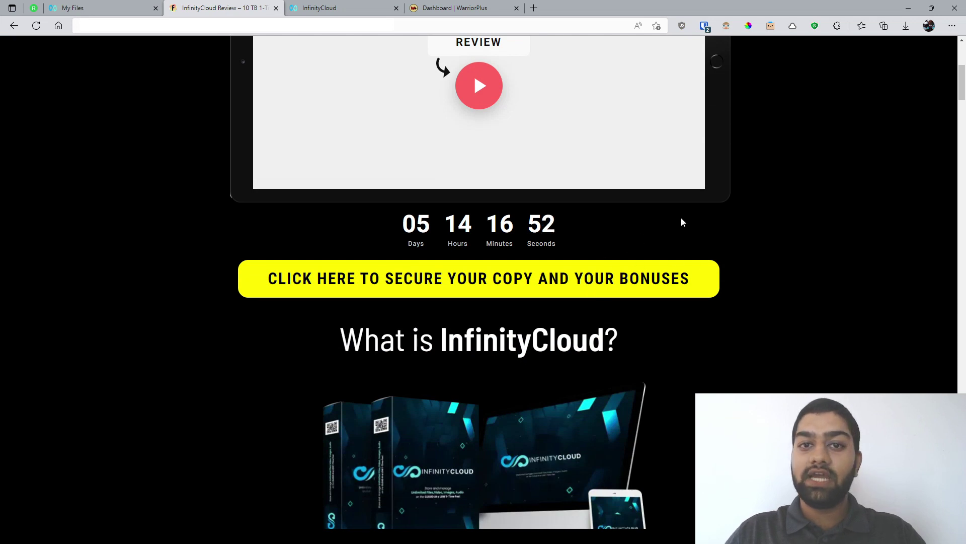
scroll(679, 201, up, 6)
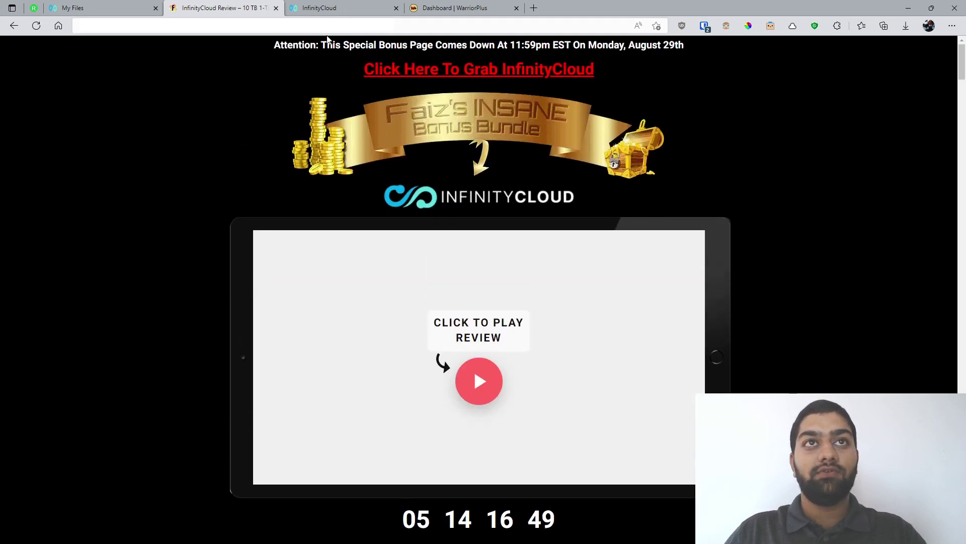
click(367, 8)
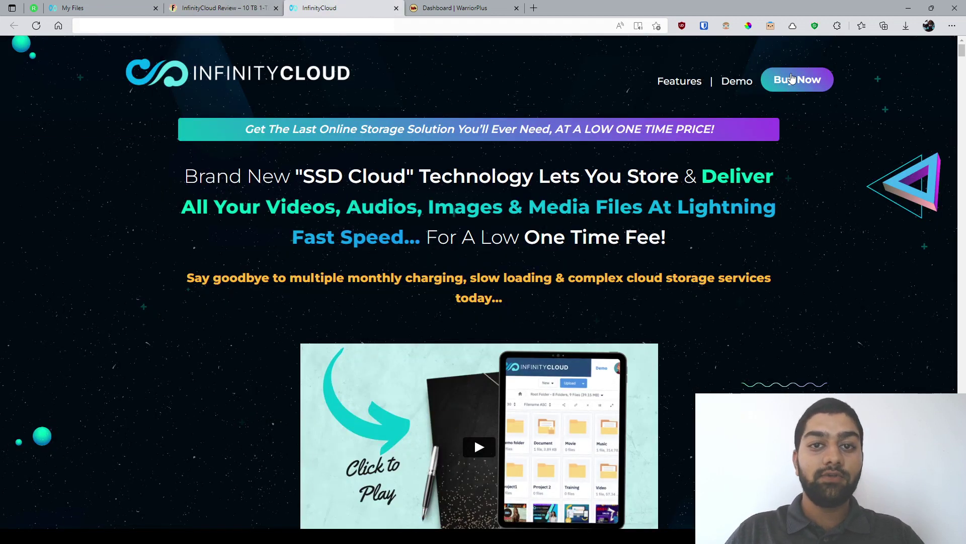
- Return to the review page and scroll down to Bonus #1, the $197 setup walkthrough
click(224, 8)
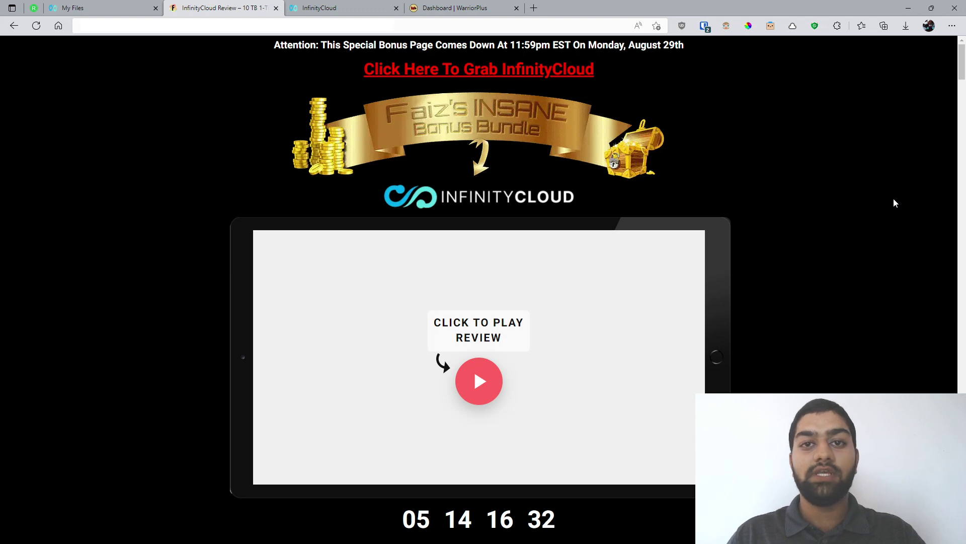
scroll(906, 119, down, 7)
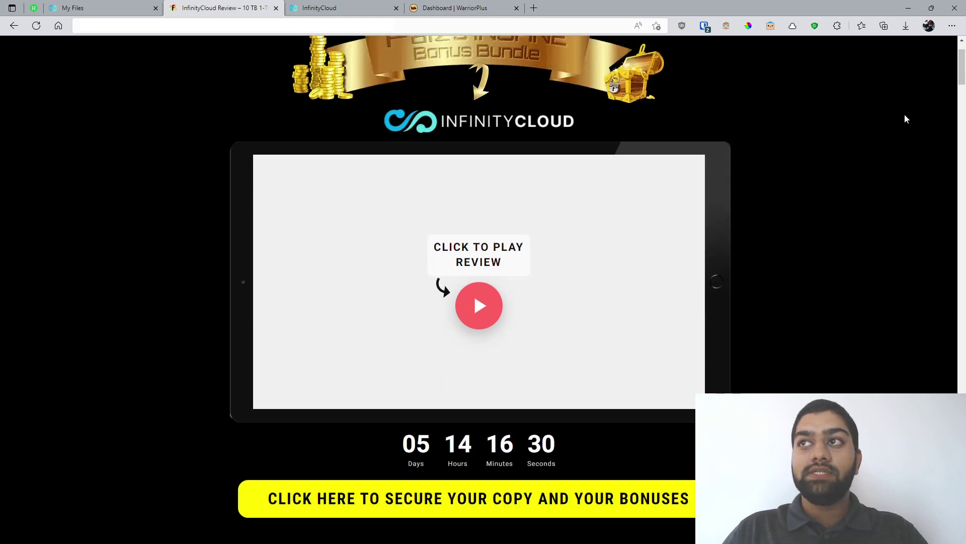
drag(964, 89, 965, 111)
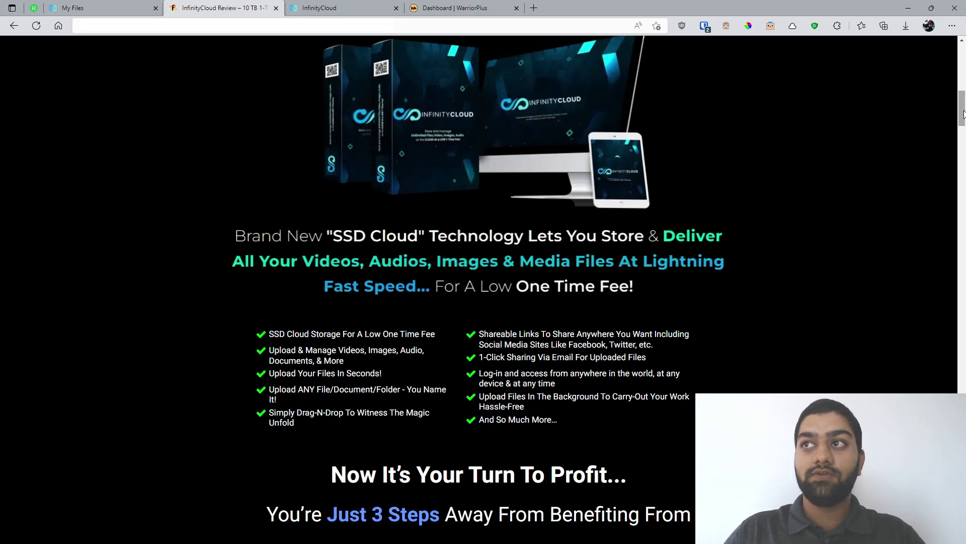
drag(964, 112, 964, 288)
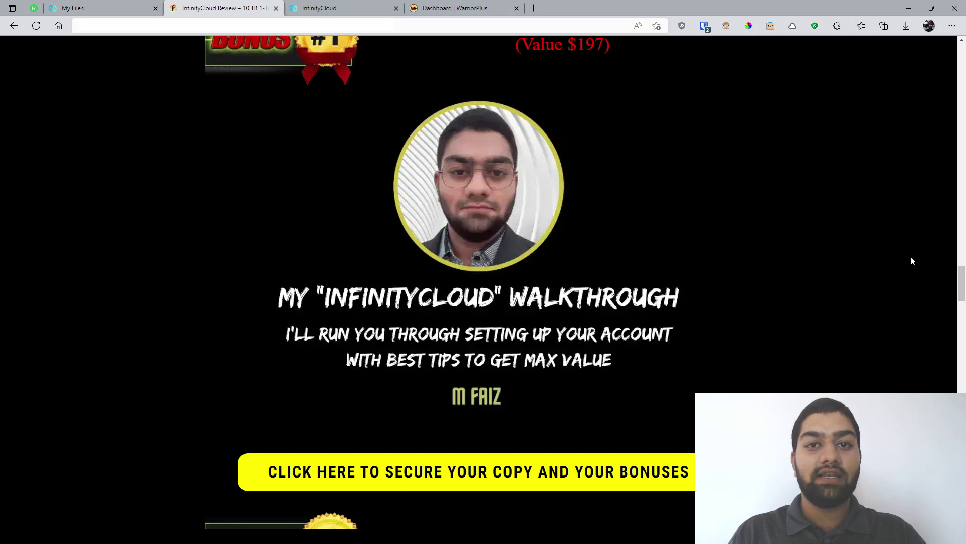
drag(963, 287, 963, 324)
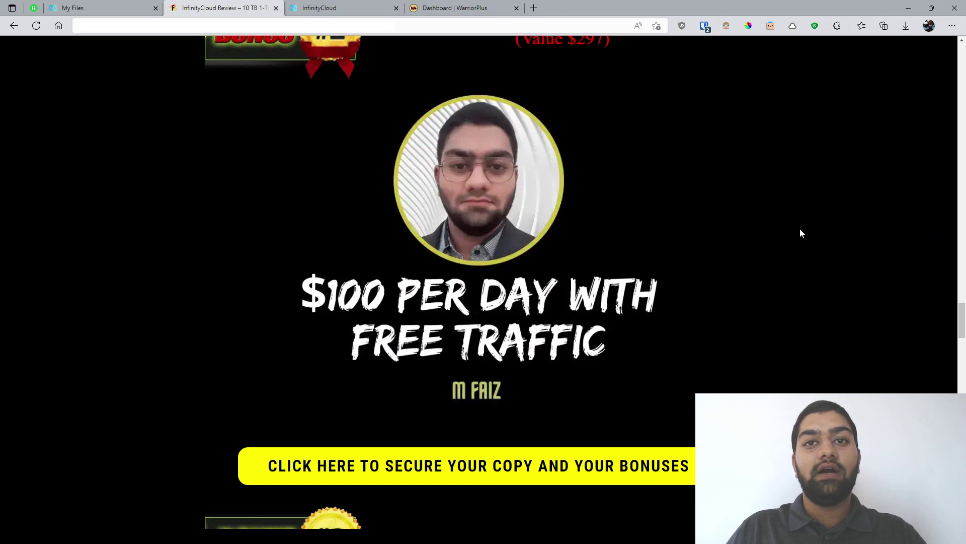
scroll(800, 229, down, 2)
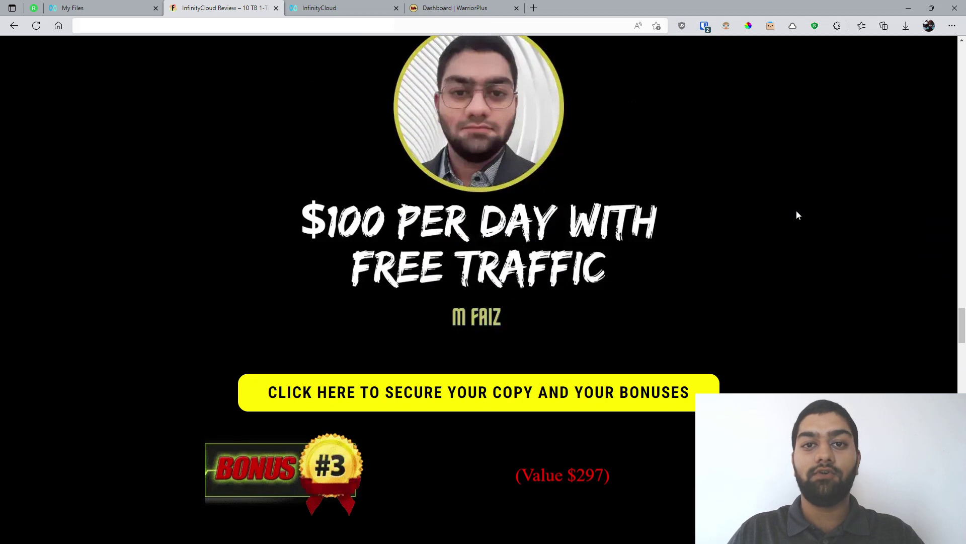
scroll(797, 215, down, 8)
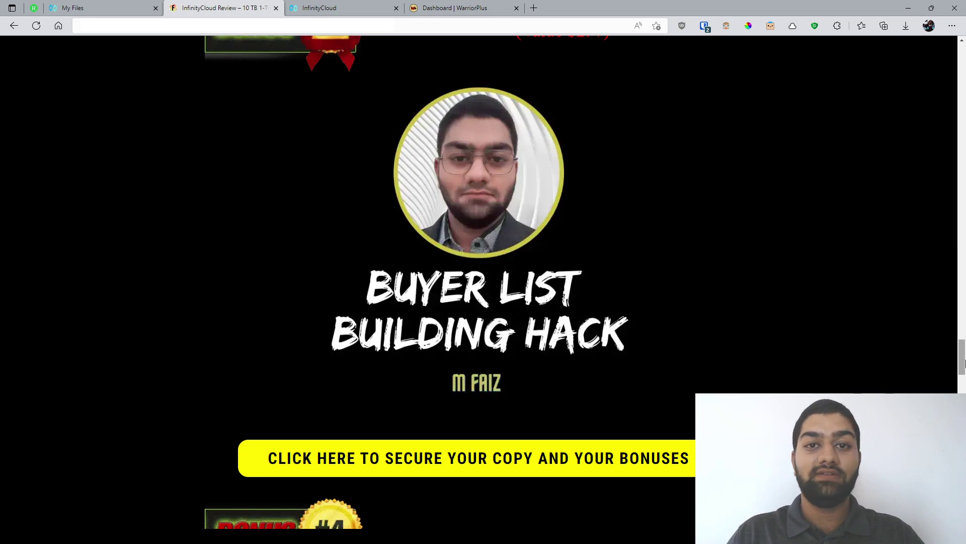
scroll(868, 330, down, 10)
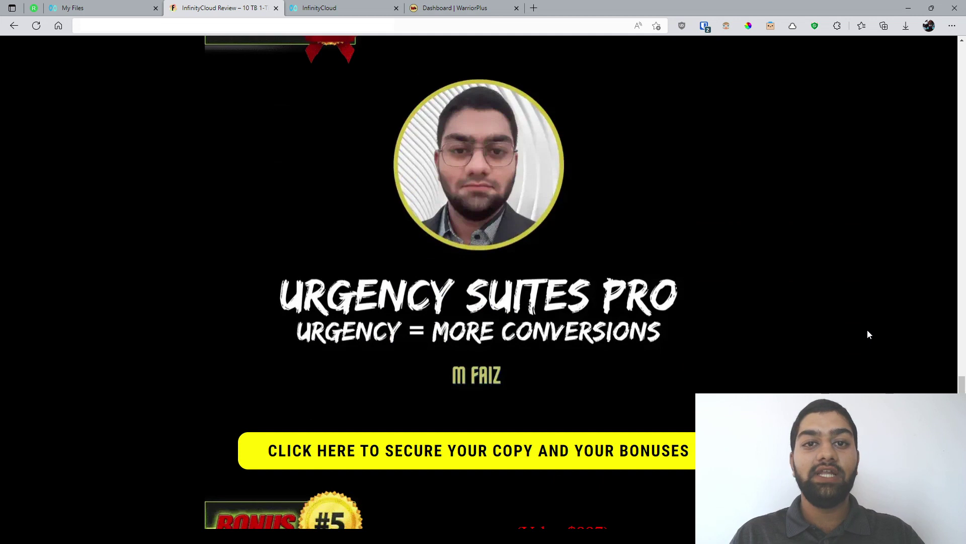
scroll(868, 330, down, 10)
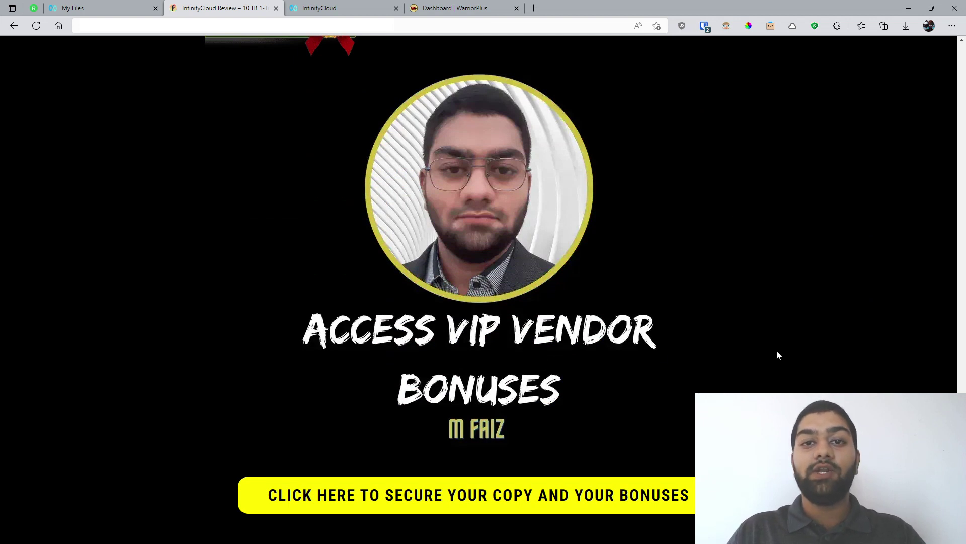
scroll(777, 352, down, 2)
scroll(777, 355, up, 20)
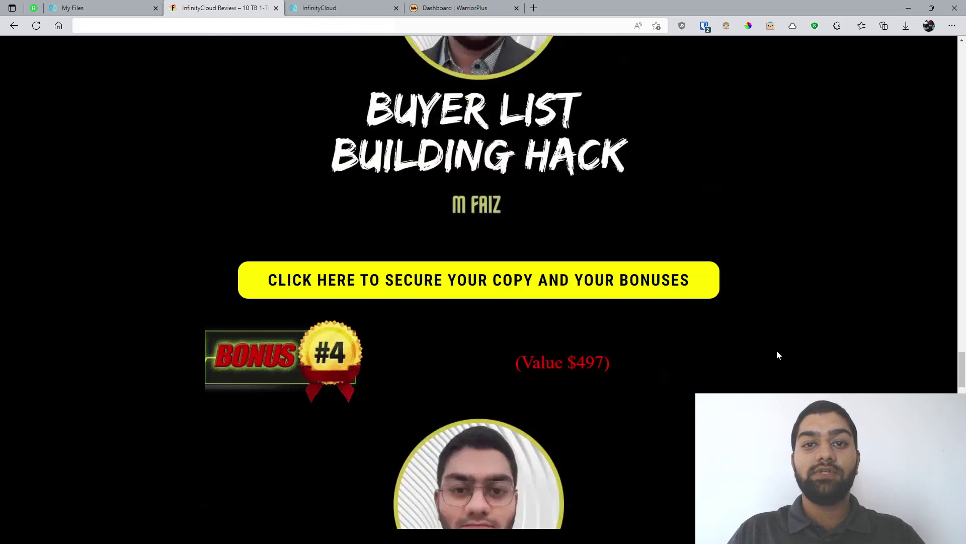
scroll(777, 350, up, 15)
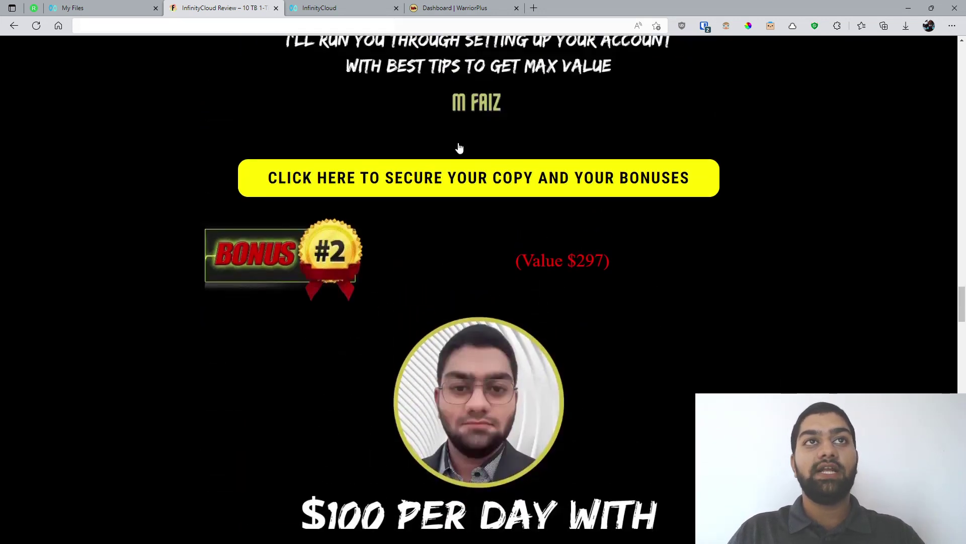
click(326, 8)
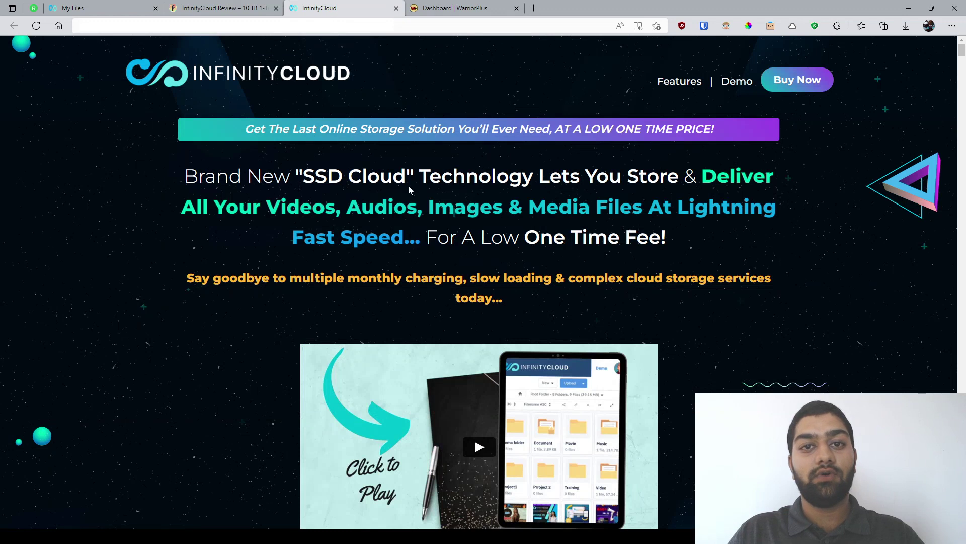
click(474, 10)
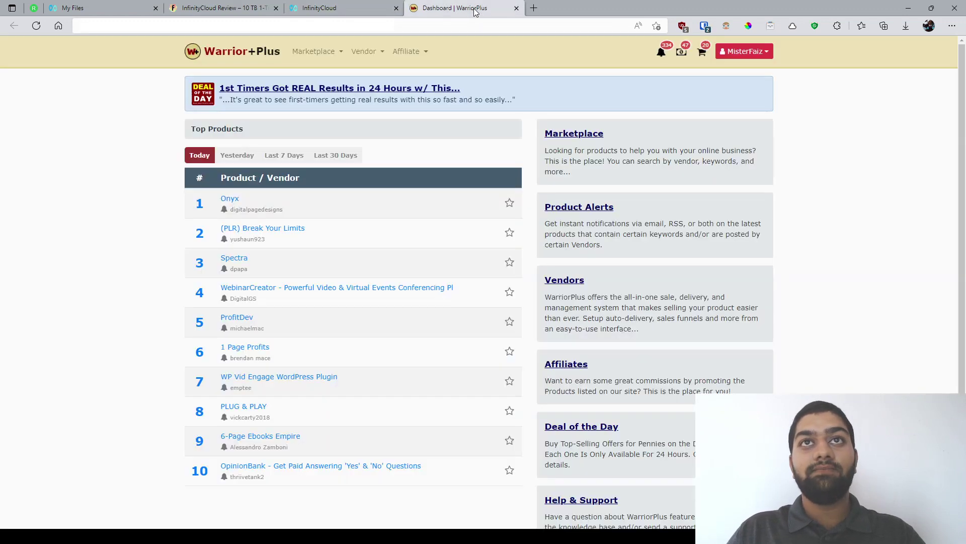
click(747, 51)
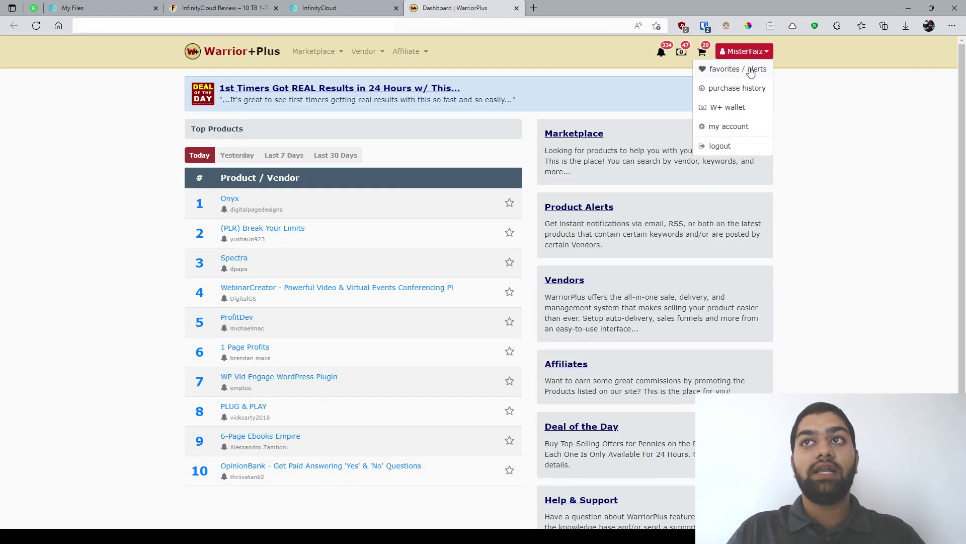
click(234, 8)
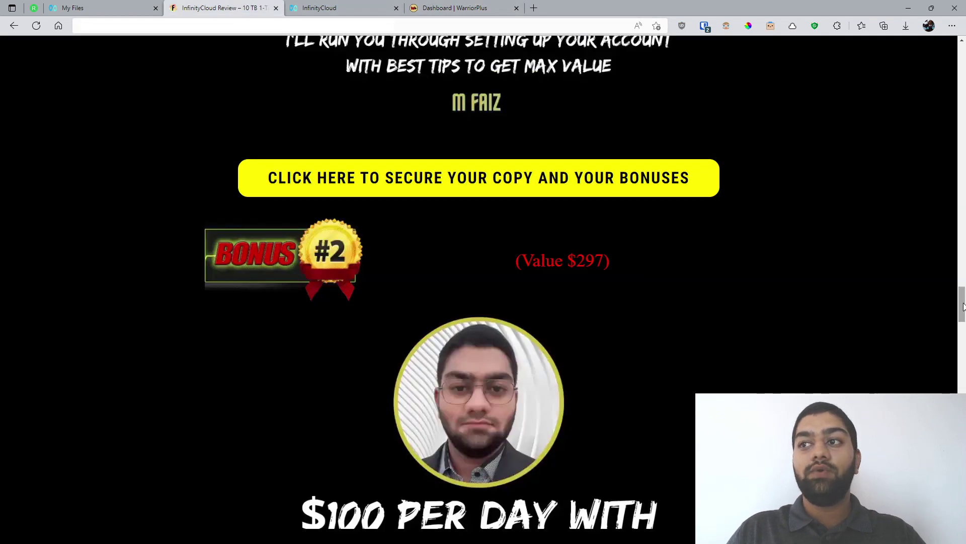
drag(962, 311, 961, 403)
- Scroll the review page to the WarriorPlus screenshot and back, then bring up the sales page
scroll(351, 316, down, 12)
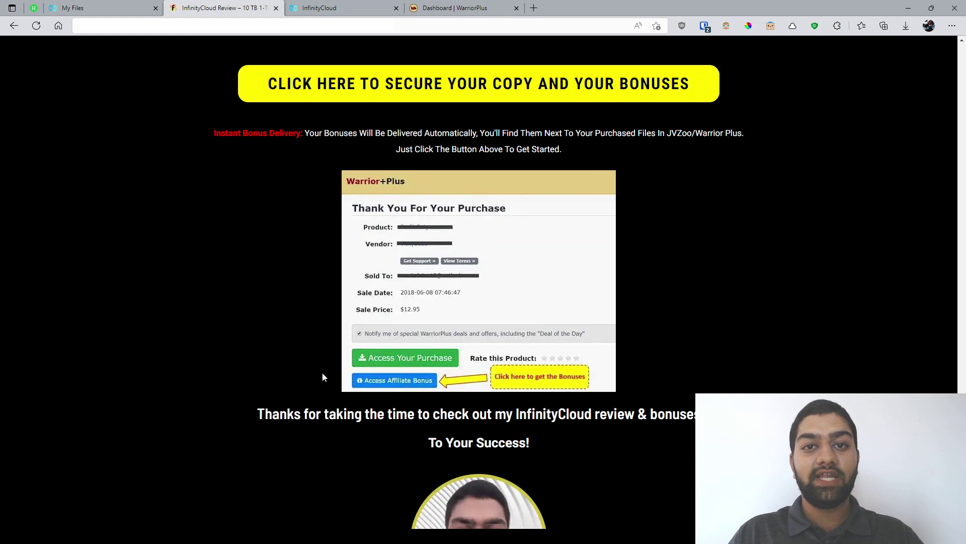
scroll(260, 339, up, 2)
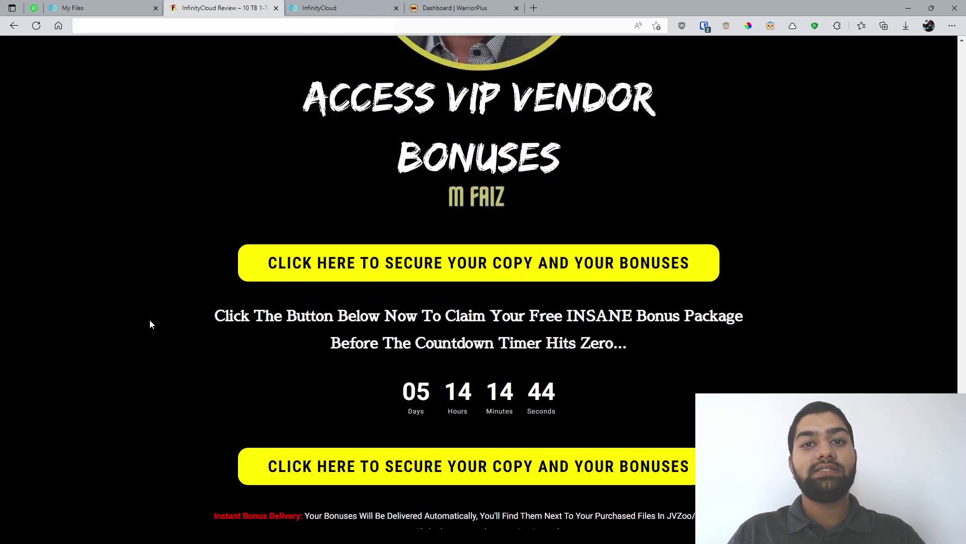
scroll(150, 320, up, 20)
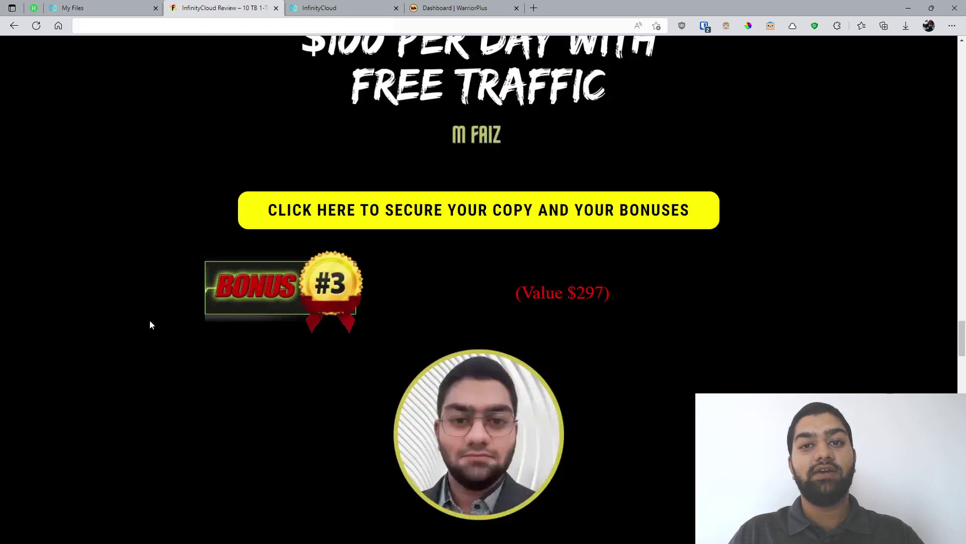
scroll(149, 319, up, 20)
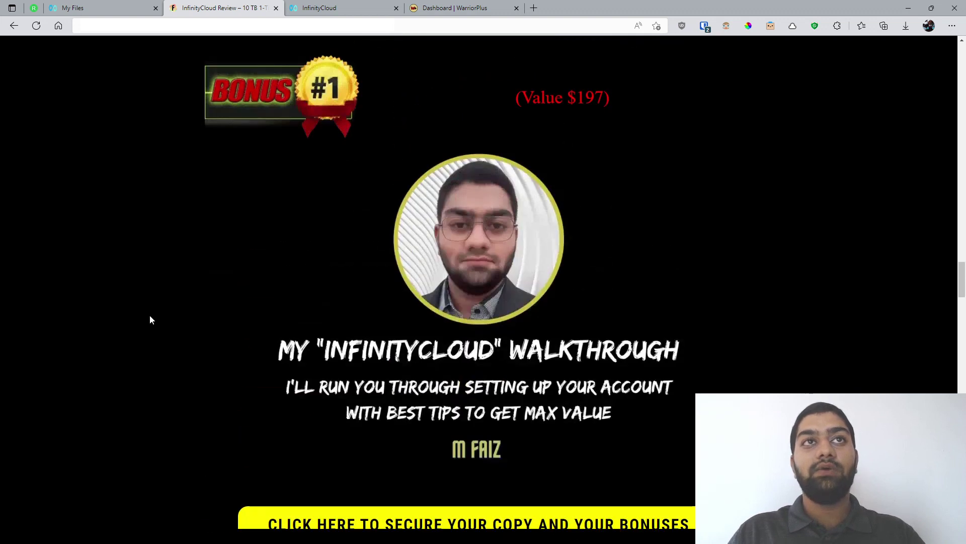
click(318, 9)
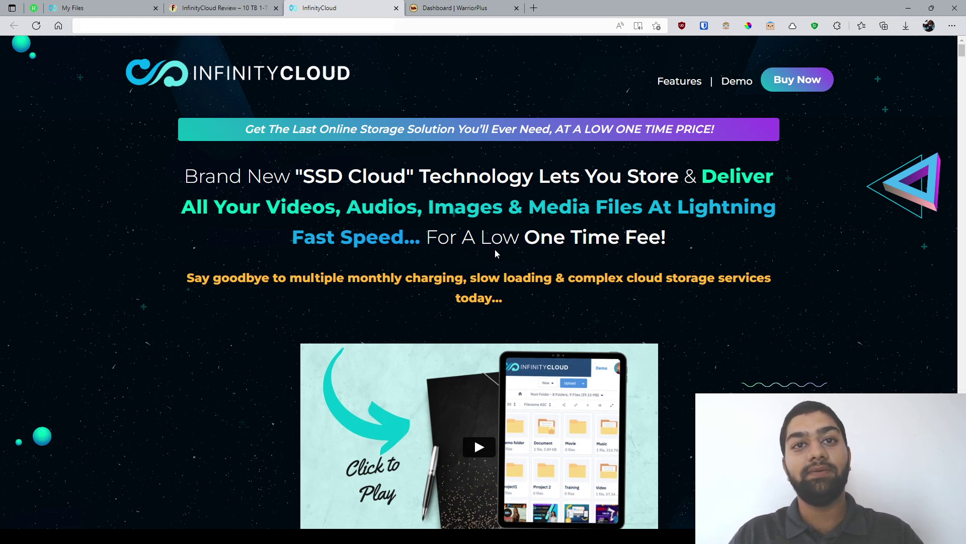
scroll(245, 237, down, 4)
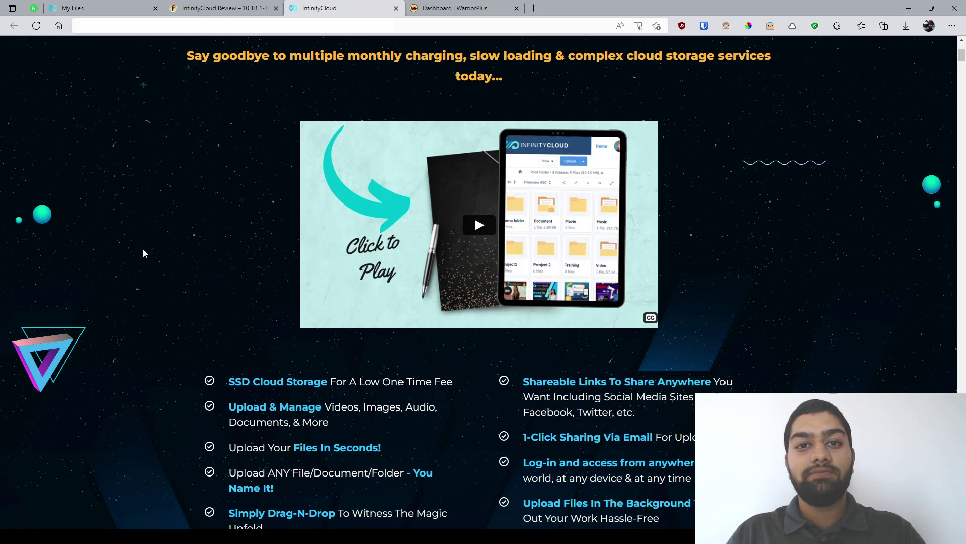
scroll(166, 246, down, 4)
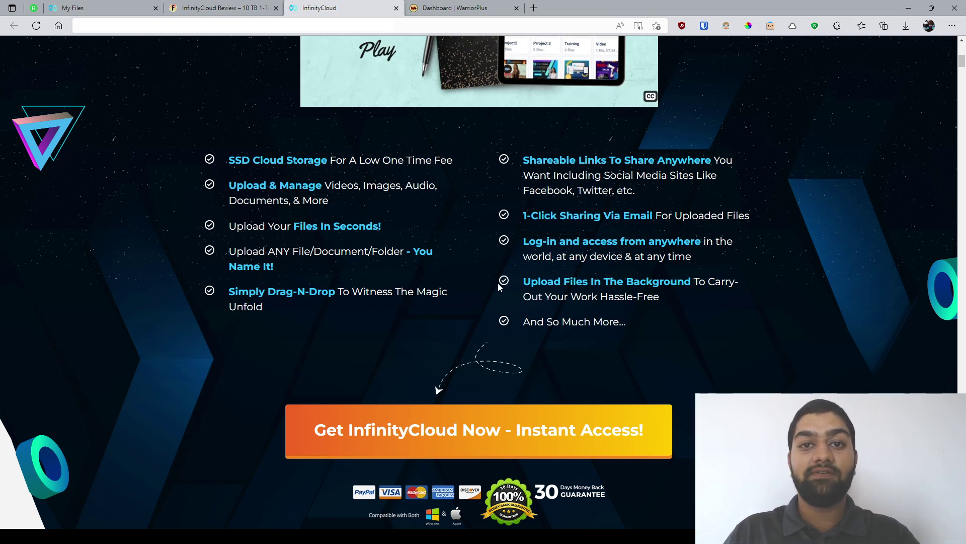
- Scroll the sales page past the Upload/Share steps to the OneDrive and Microsoft 365 pricing tables
scroll(498, 286, down, 6)
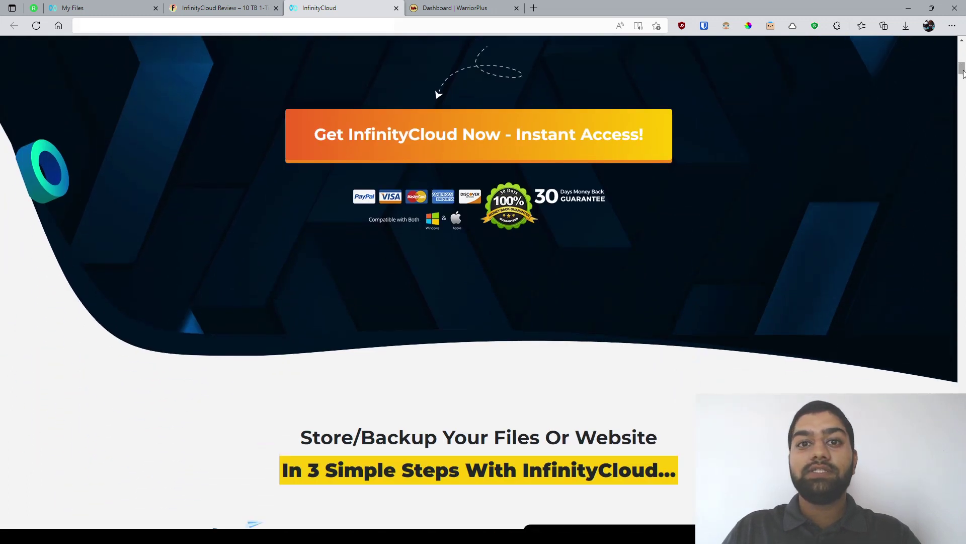
drag(962, 65, 963, 82)
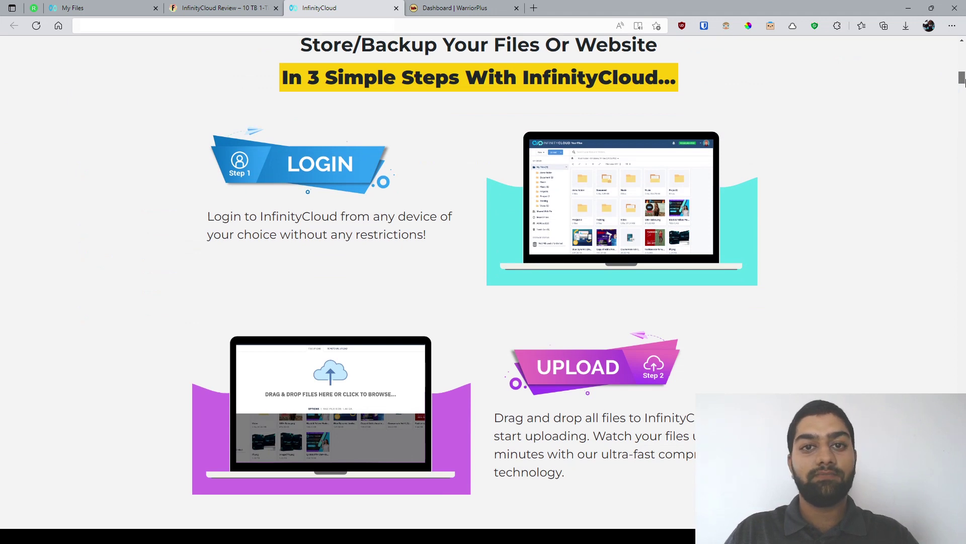
drag(962, 81, 962, 88)
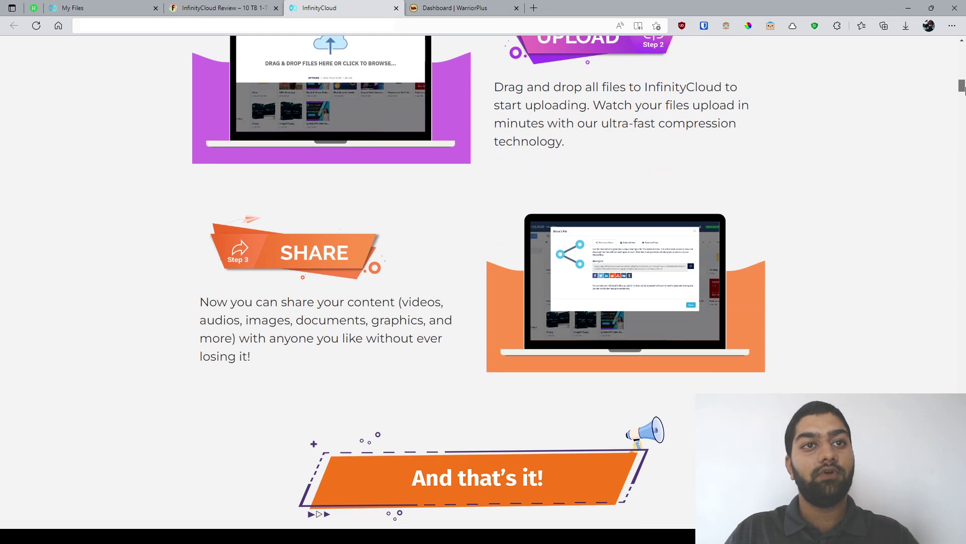
drag(962, 88, 962, 141)
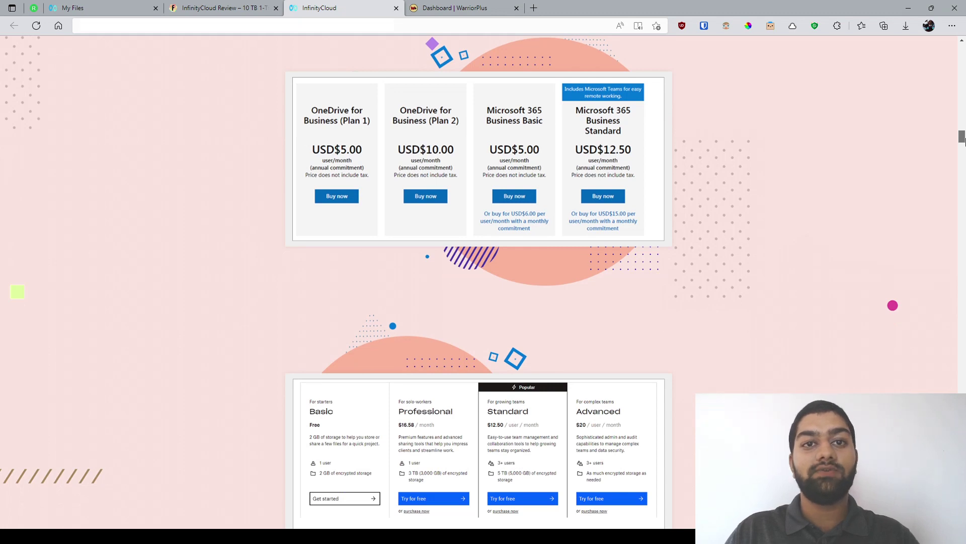
- Scroll further to the table comparing InfinityCloud's 10TB with Google Cloud, Dropbox and iCloud
drag(963, 141, 963, 243)
scroll(856, 214, up, 5)
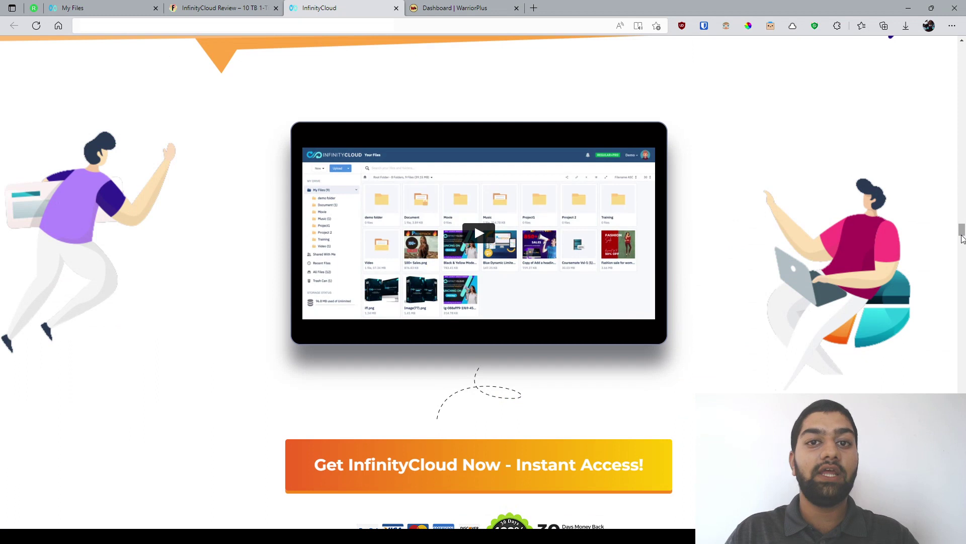
drag(962, 239, 963, 389)
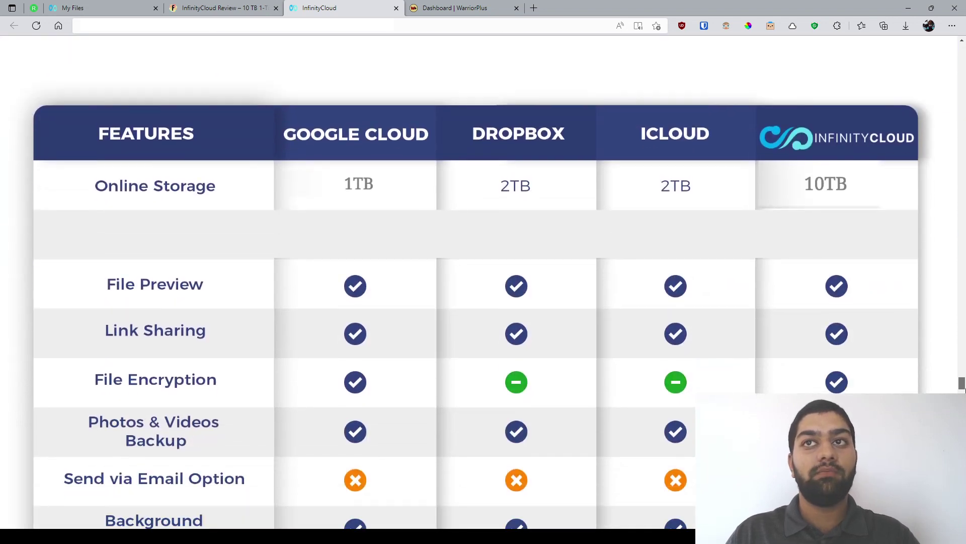
- Read through the pricing rows, guarantee and FAQ, then return to the My Files drive
scroll(963, 388, down, 4)
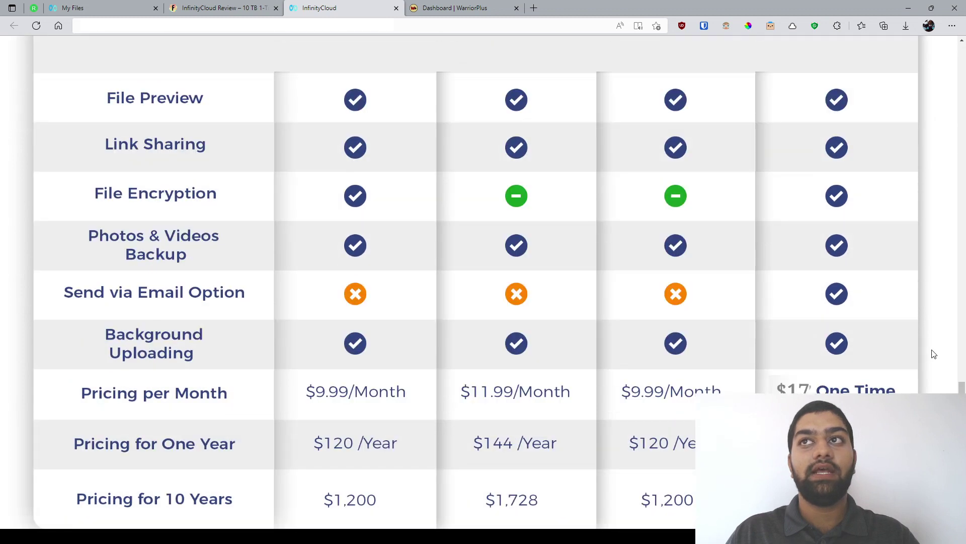
scroll(931, 352, up, 3)
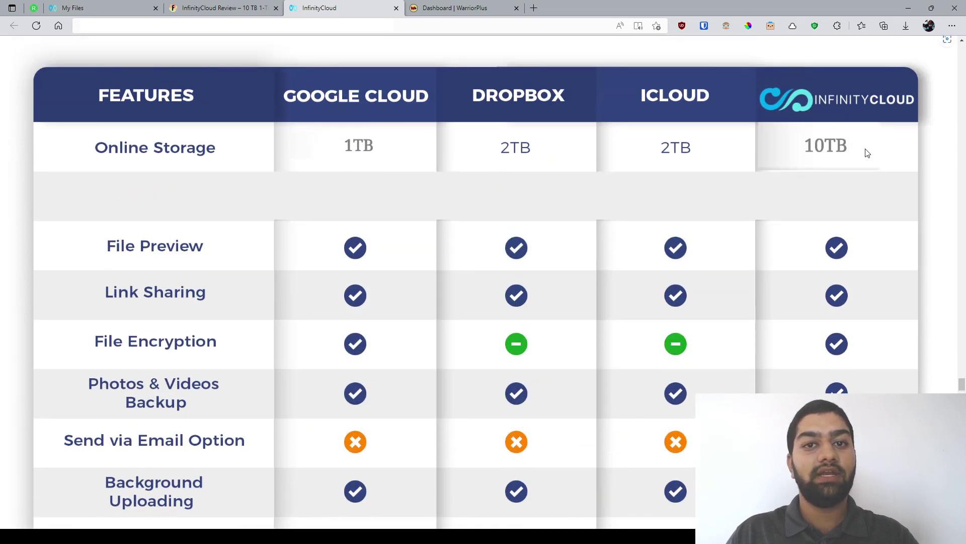
scroll(963, 389, down, 1)
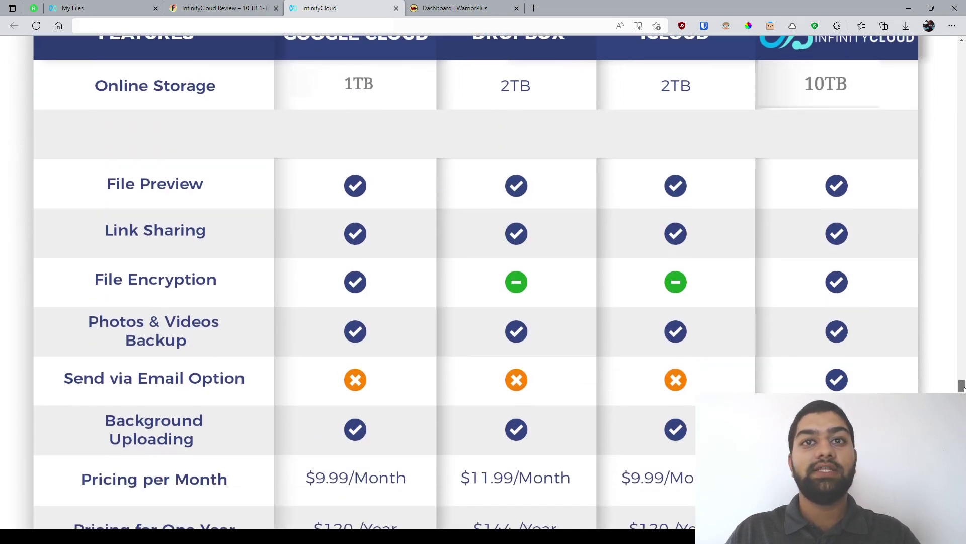
scroll(961, 386, down, 1)
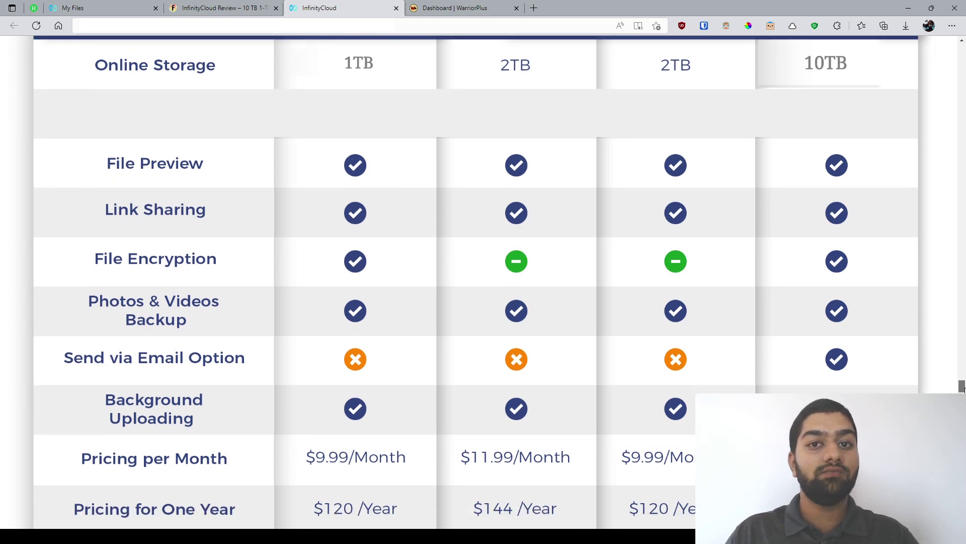
scroll(962, 387, down, 9)
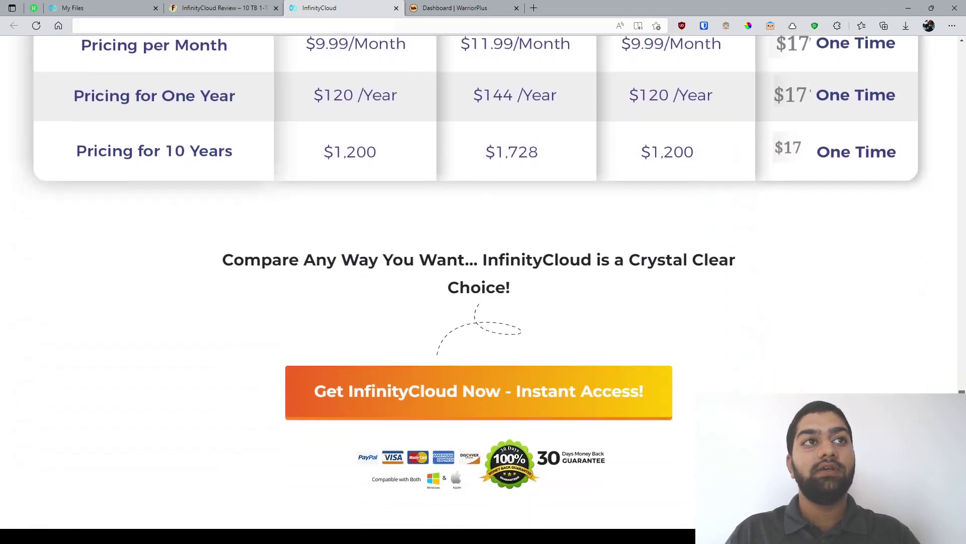
scroll(46, 482, down, 15)
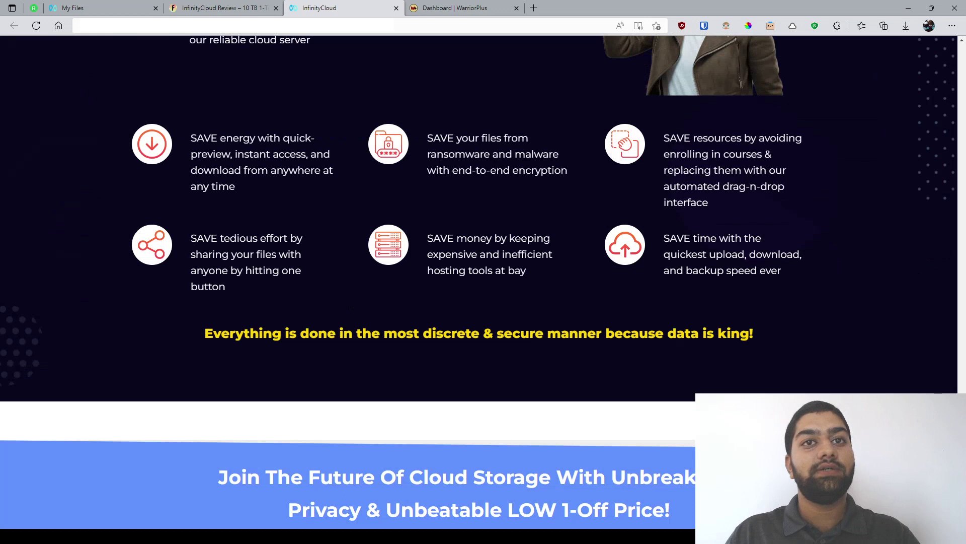
scroll(479, 281, down, 14)
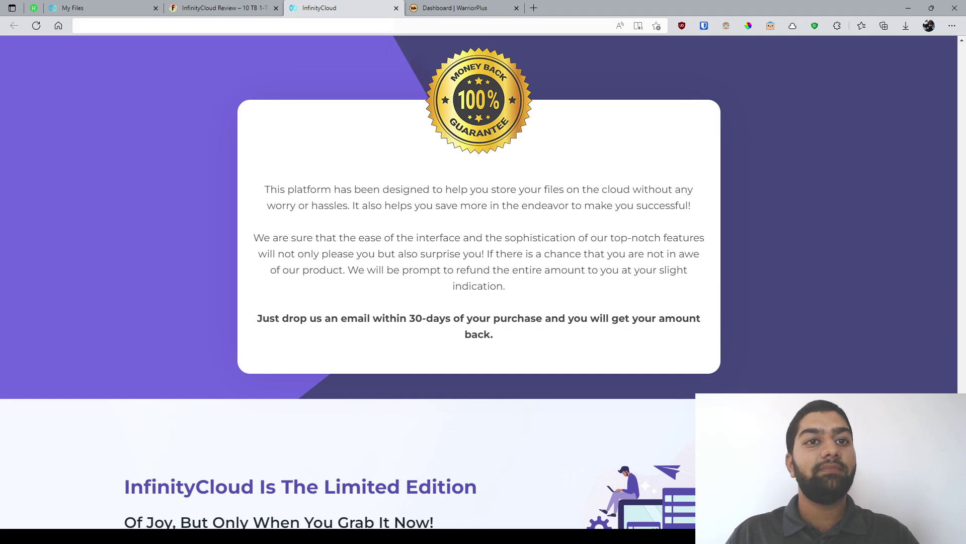
scroll(479, 282, down, 9)
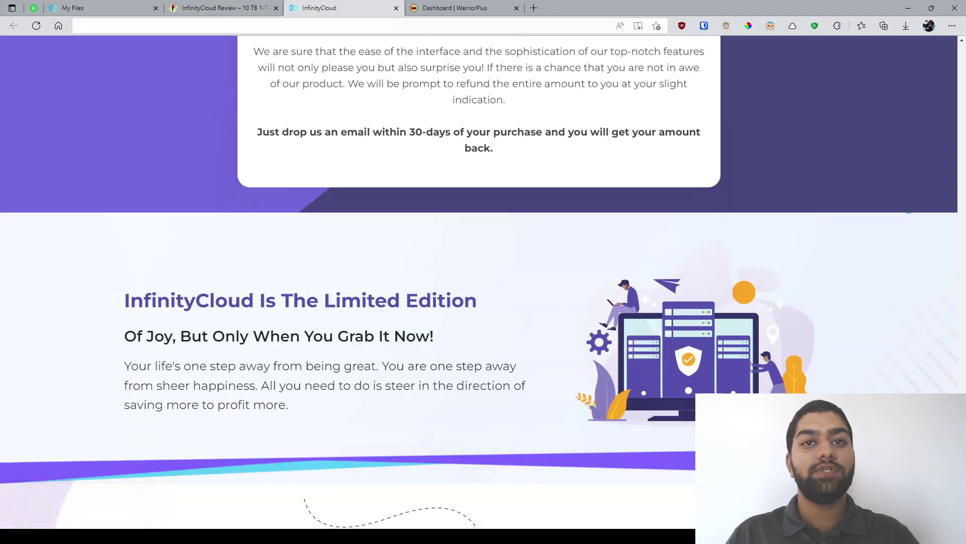
scroll(479, 282, down, 12)
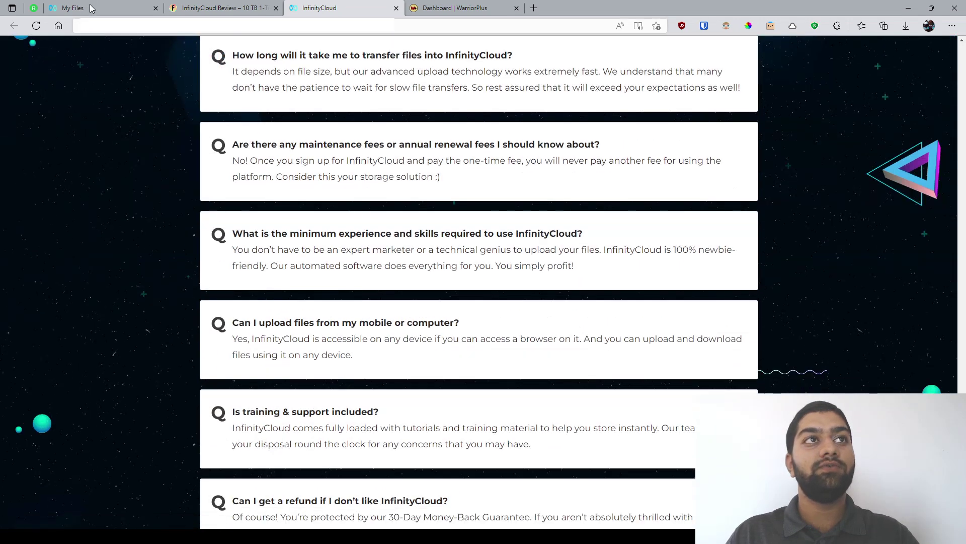
click(92, 6)
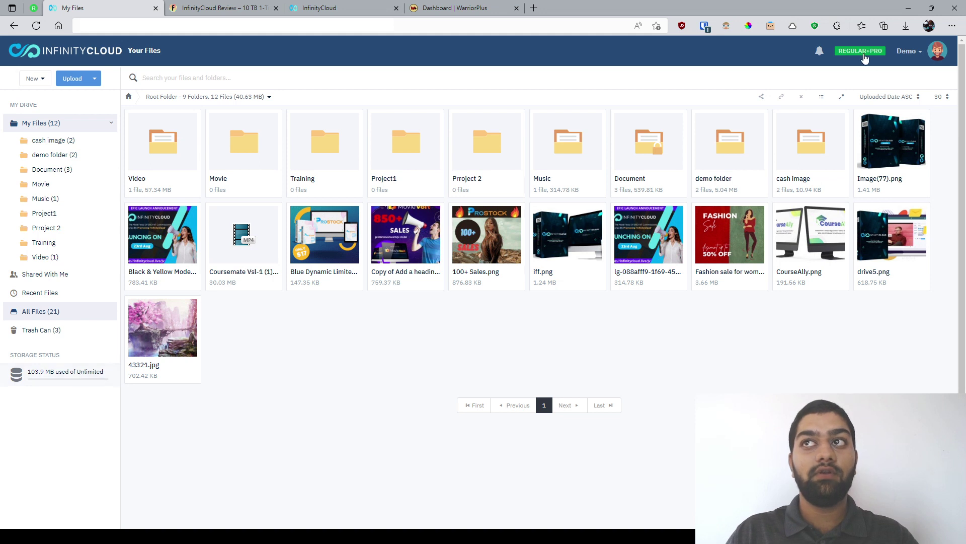
click(908, 51)
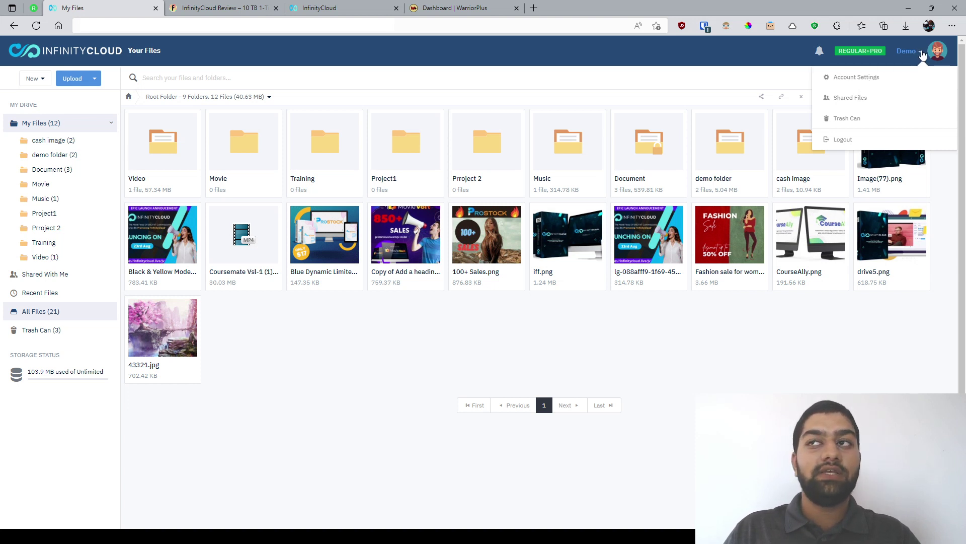
click(755, 72)
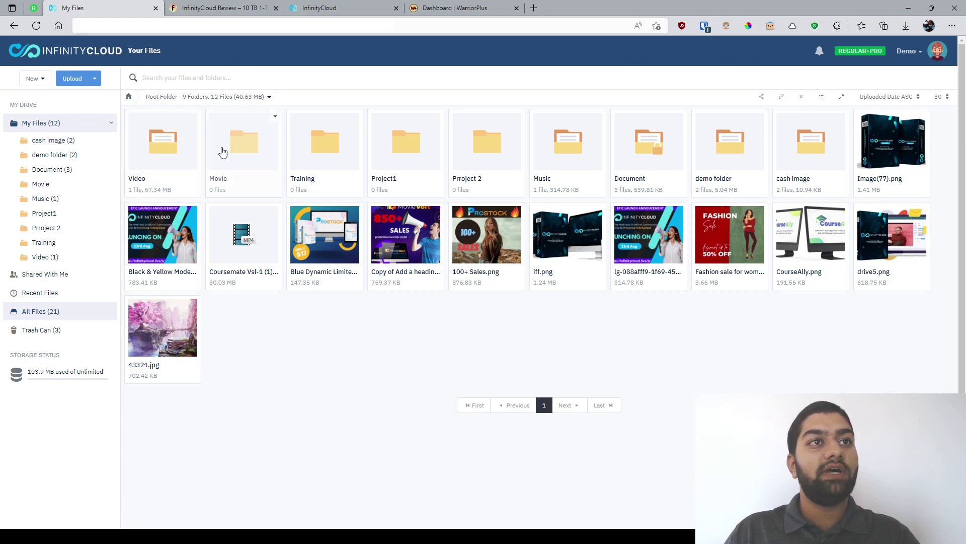
click(41, 83)
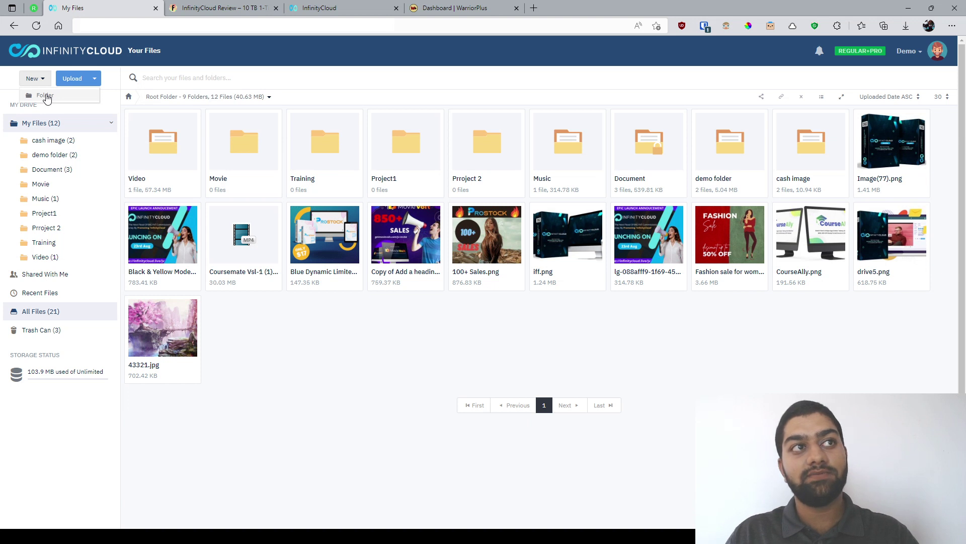
click(389, 95)
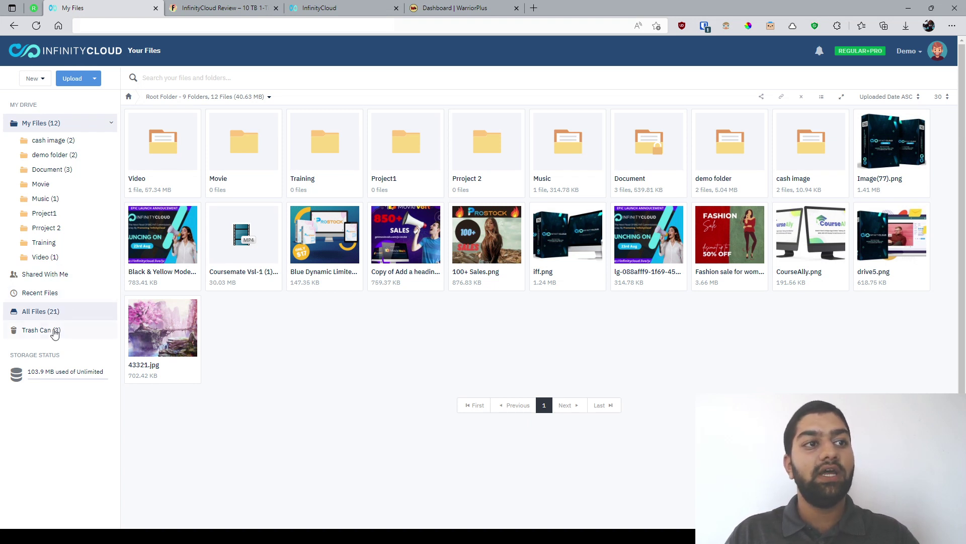
- Open the Trash Can with its 3 deleted files and check a trashed file's action menu
click(55, 332)
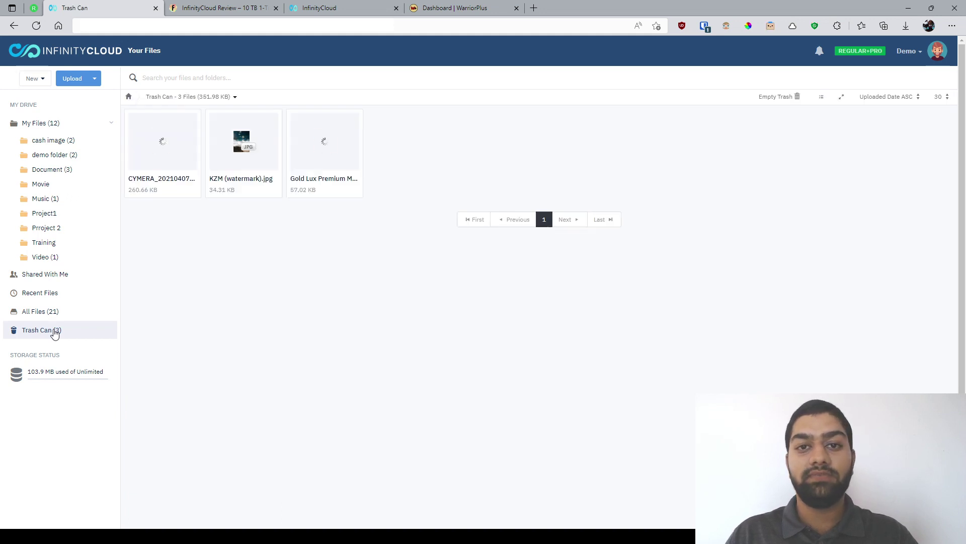
right_click(188, 115)
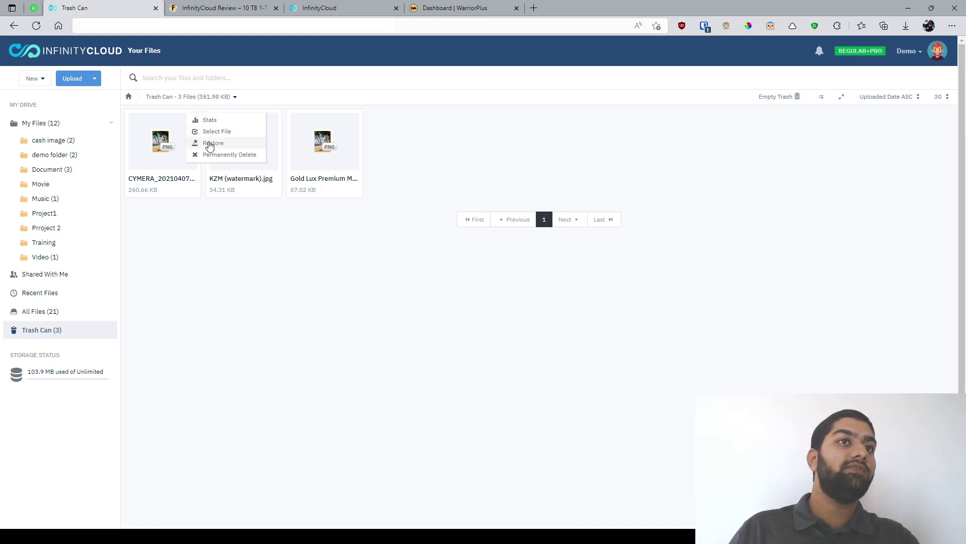
click(169, 240)
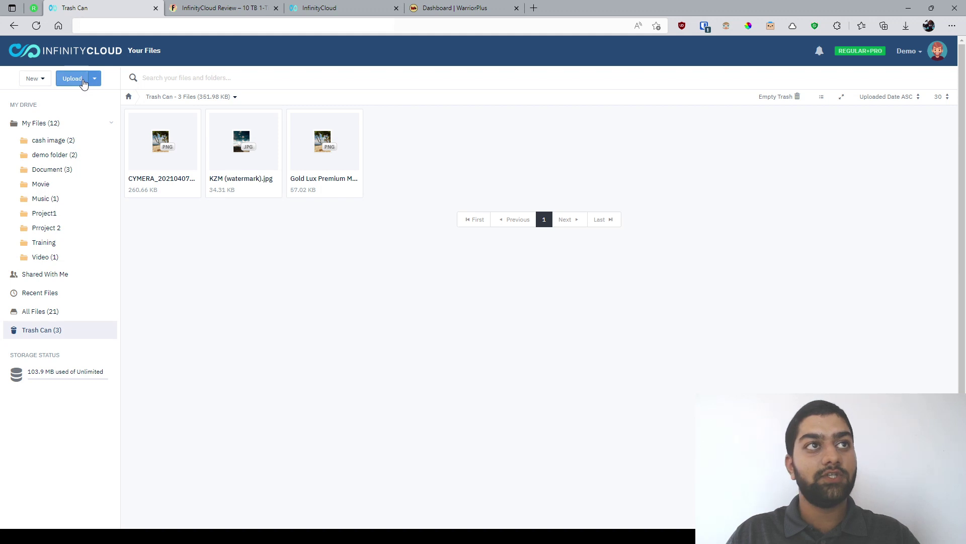
- Open the upload panel, inspect Remote URL Upload options and its 50-URL limit, then return to File Upload
click(83, 82)
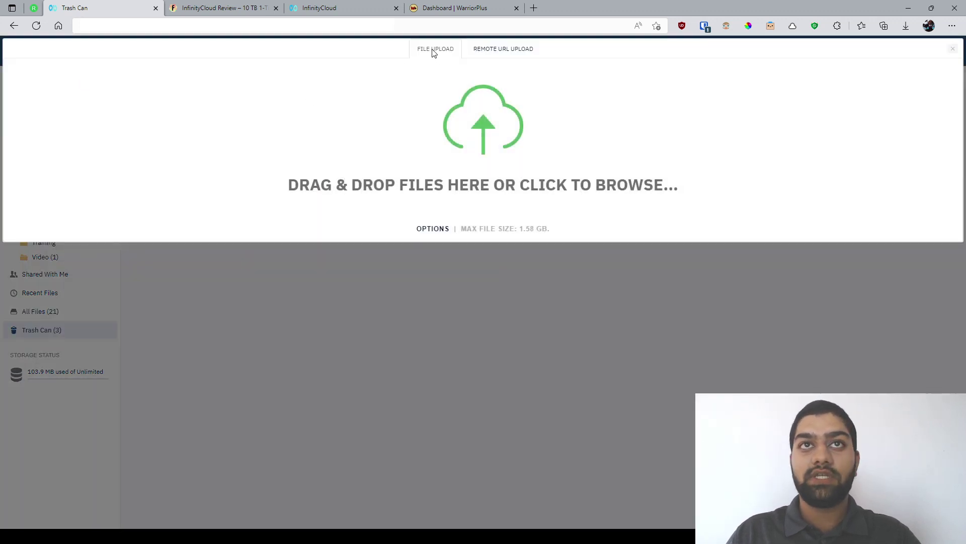
click(484, 49)
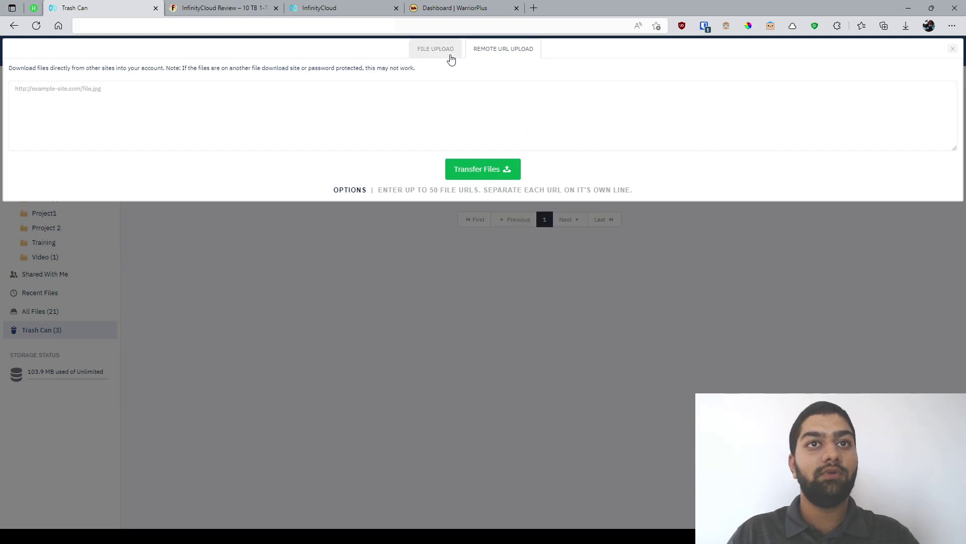
click(344, 191)
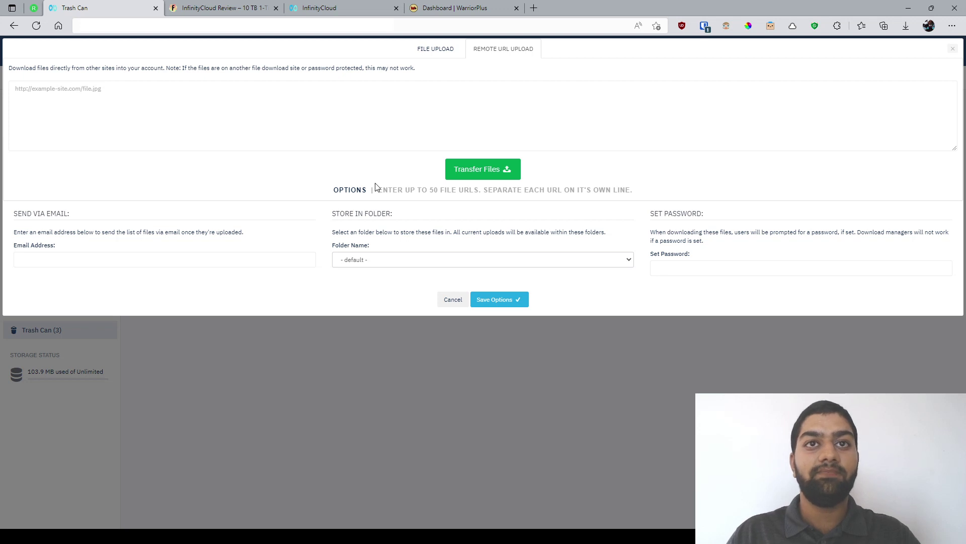
drag(381, 190, 523, 196)
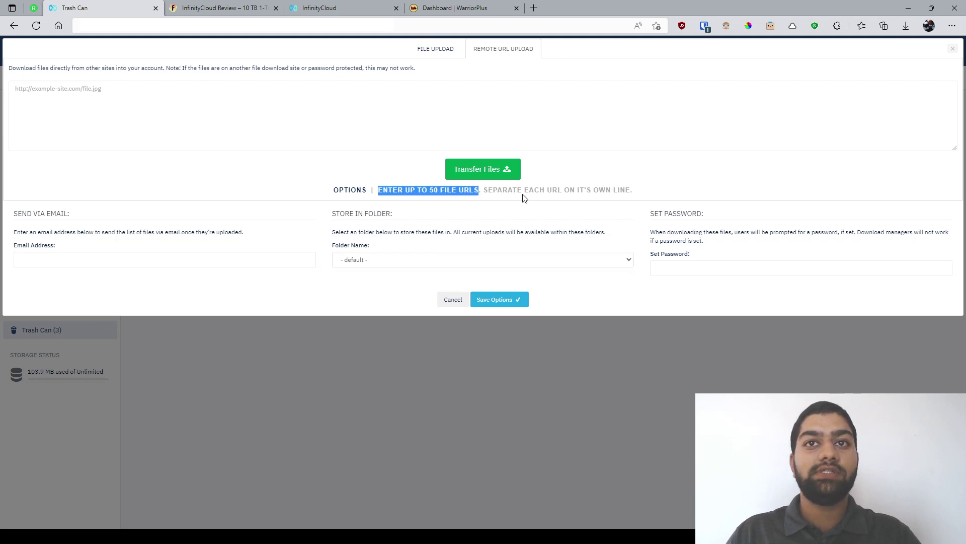
click(505, 198)
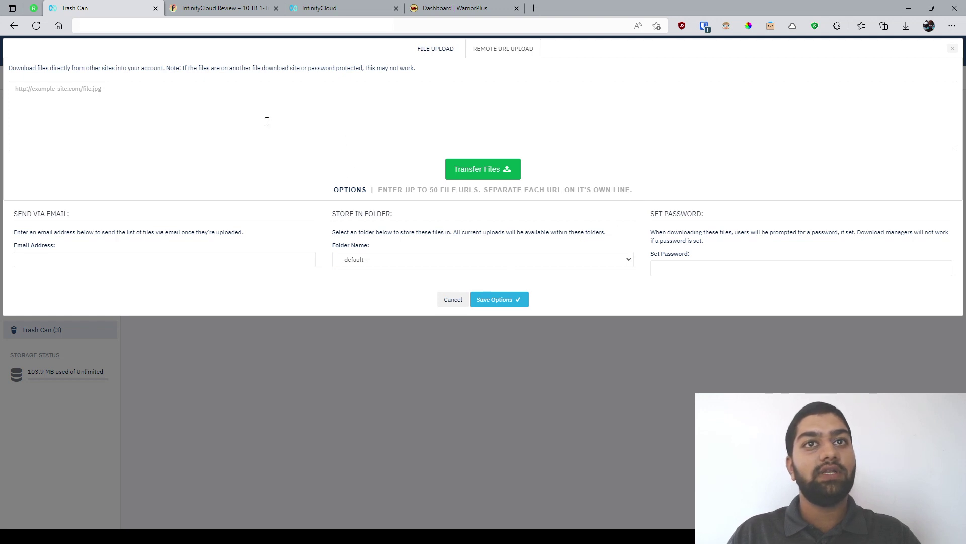
click(443, 50)
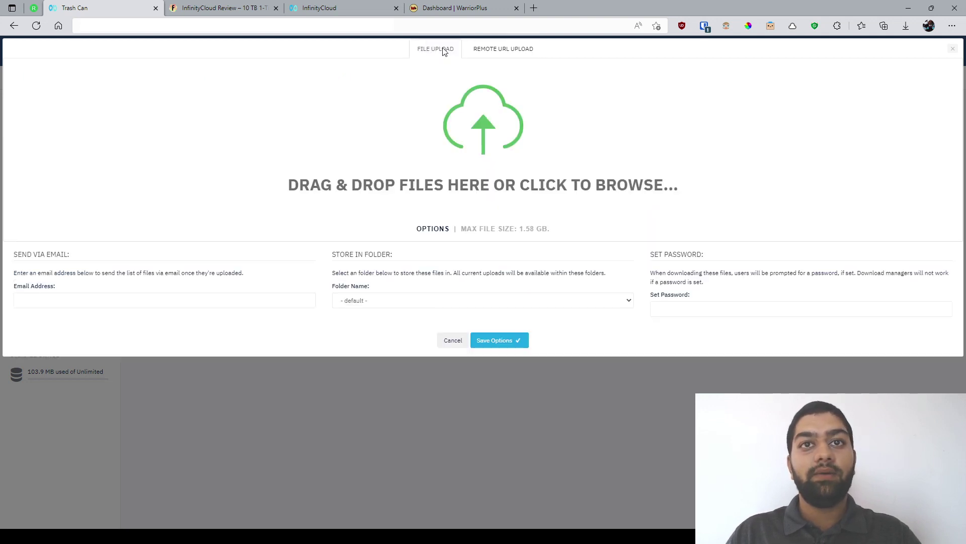
click(438, 231)
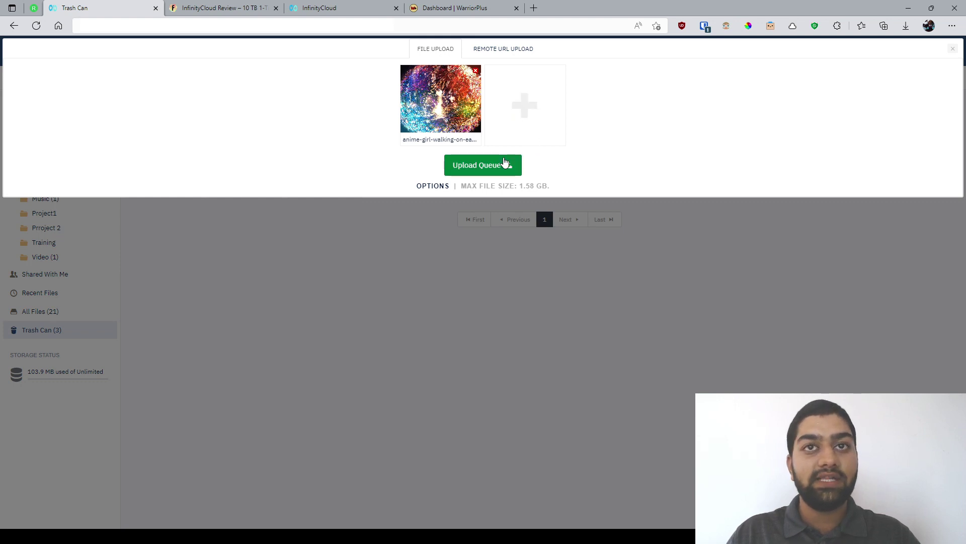
- Upload the queued anime girl image, hide the panel, and open the image from All Files
click(470, 165)
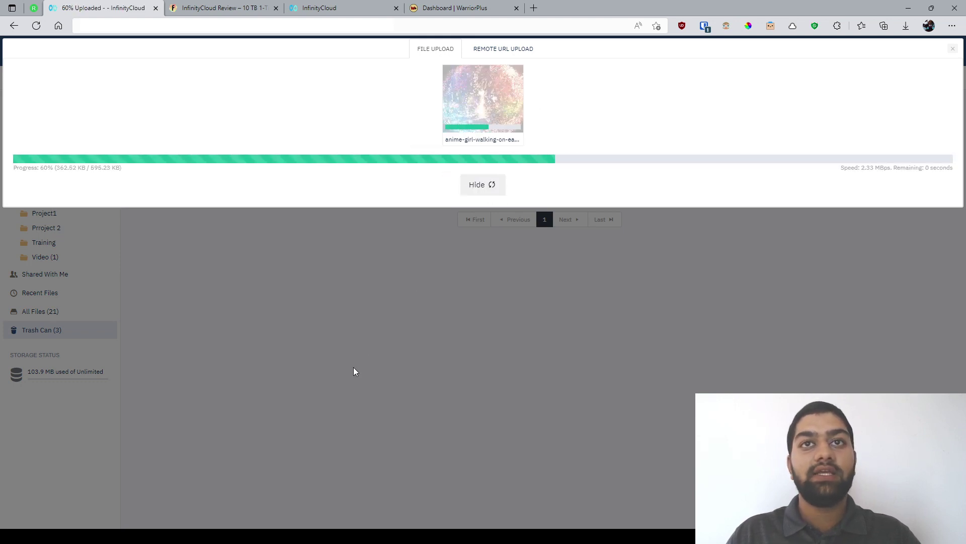
drag(861, 168, 890, 170)
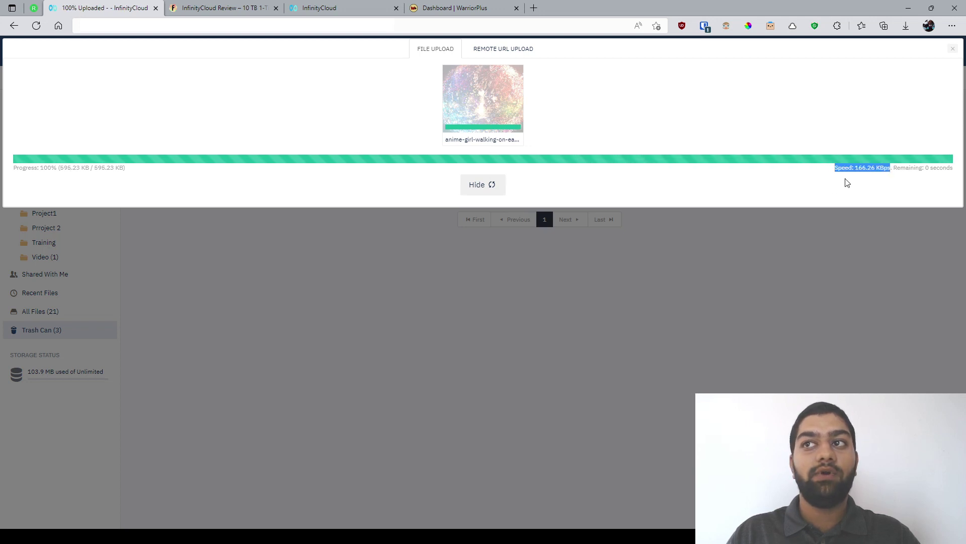
click(784, 176)
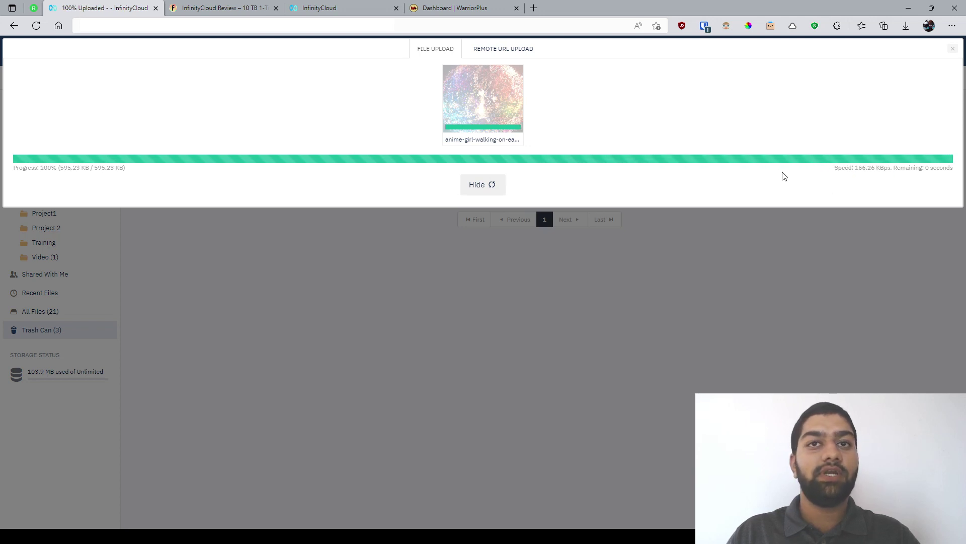
click(482, 185)
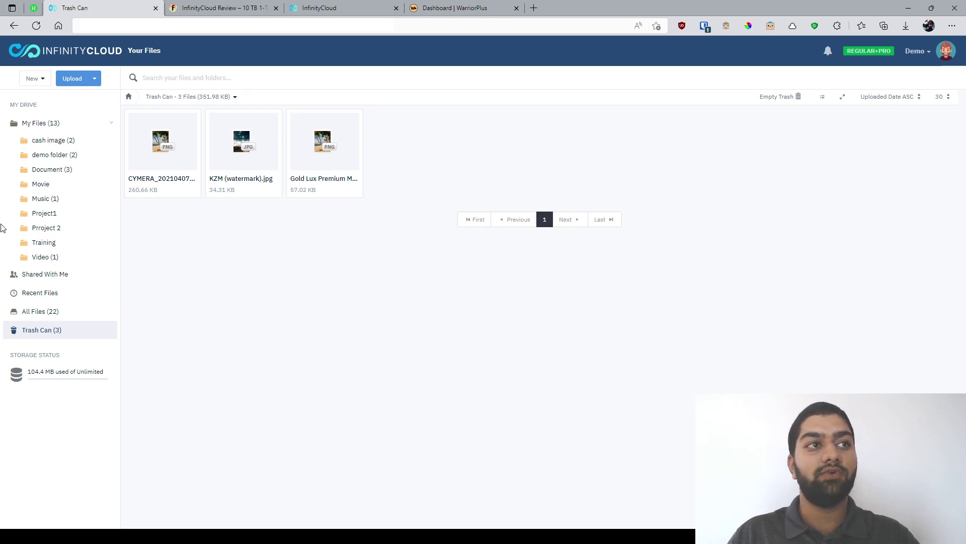
click(49, 313)
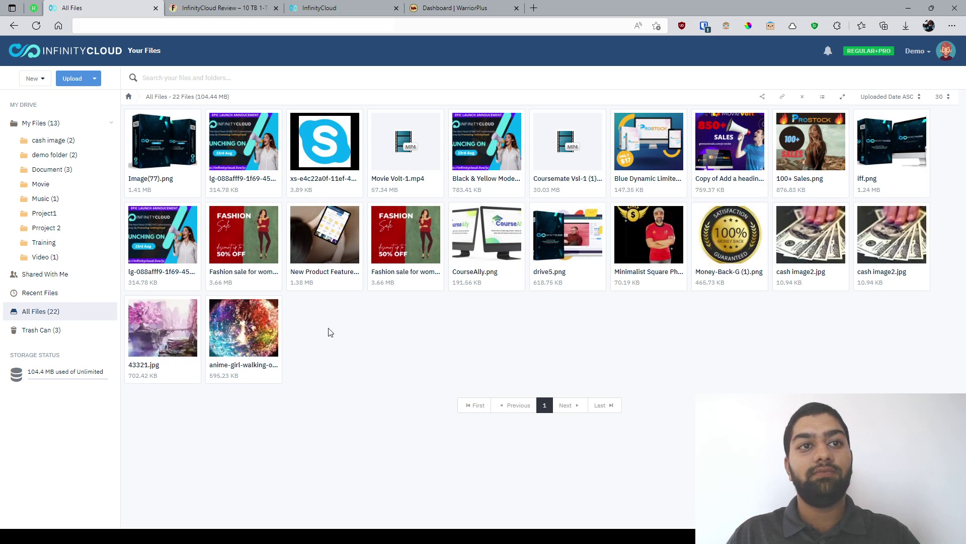
click(254, 312)
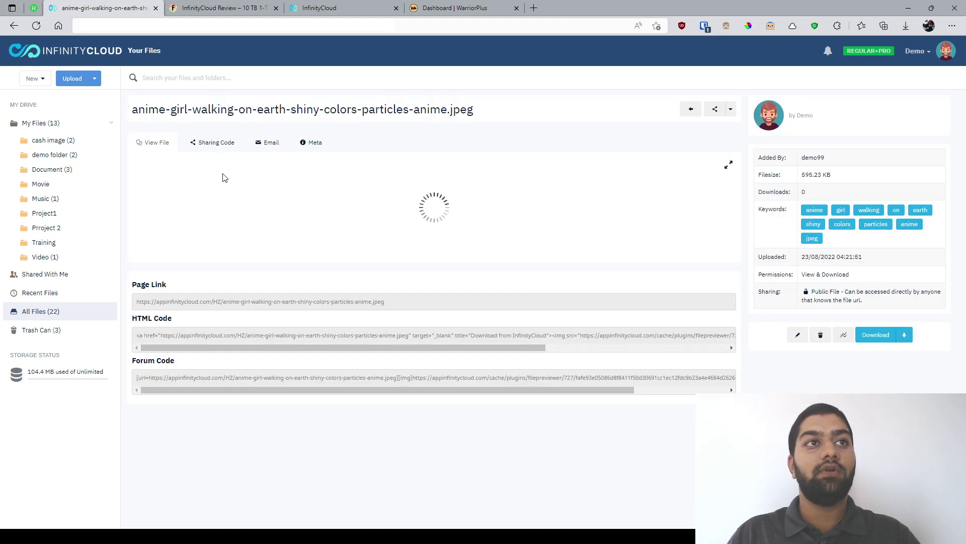
- View the image preview and its sharing links, including the statistics link
click(153, 144)
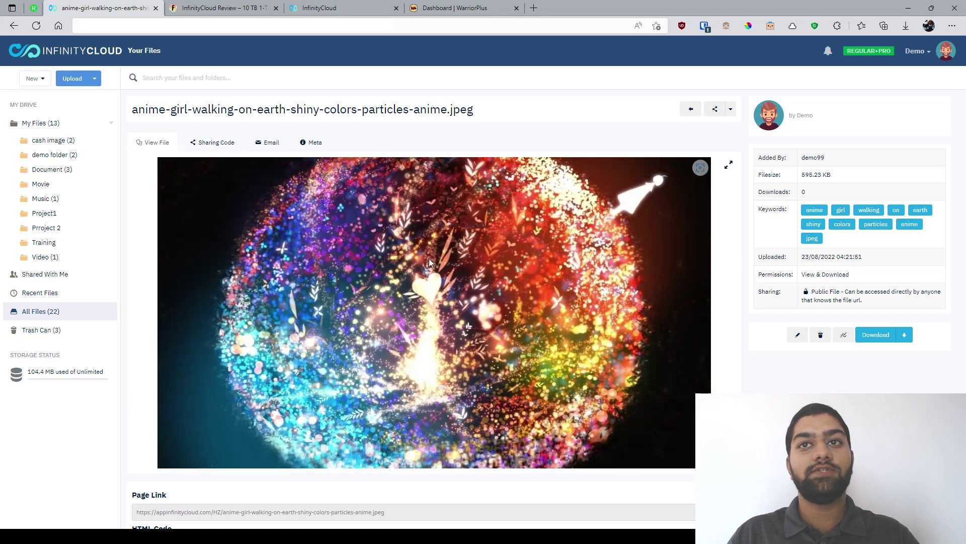
click(208, 146)
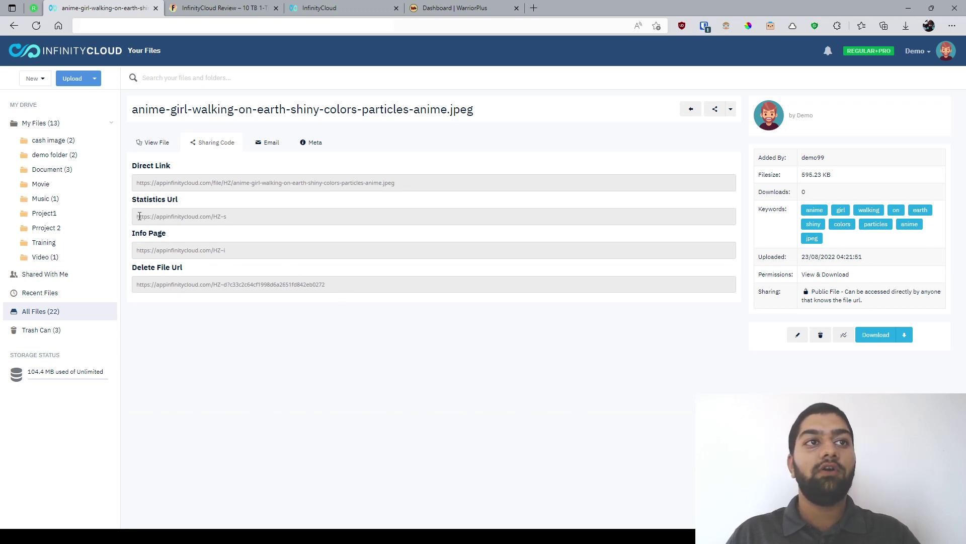
drag(139, 217, 266, 218)
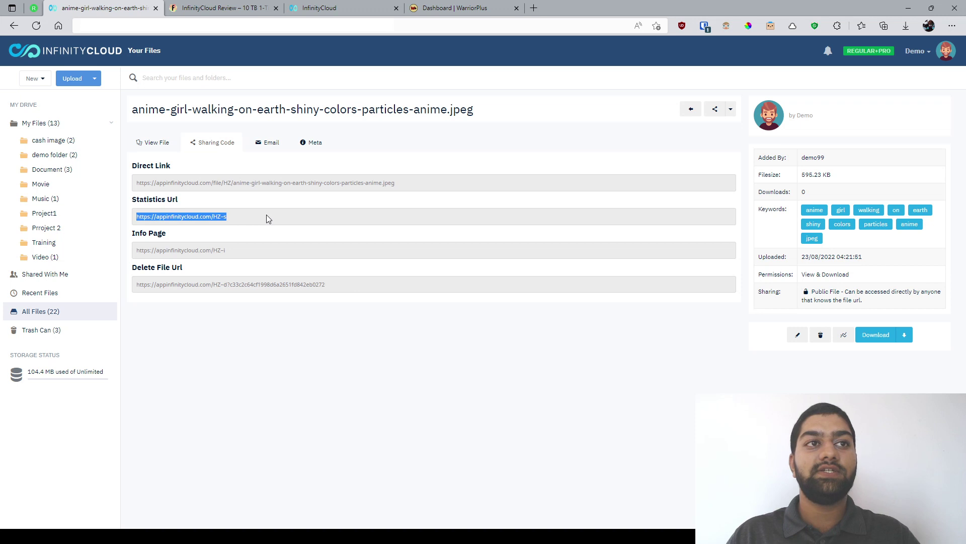
click(153, 146)
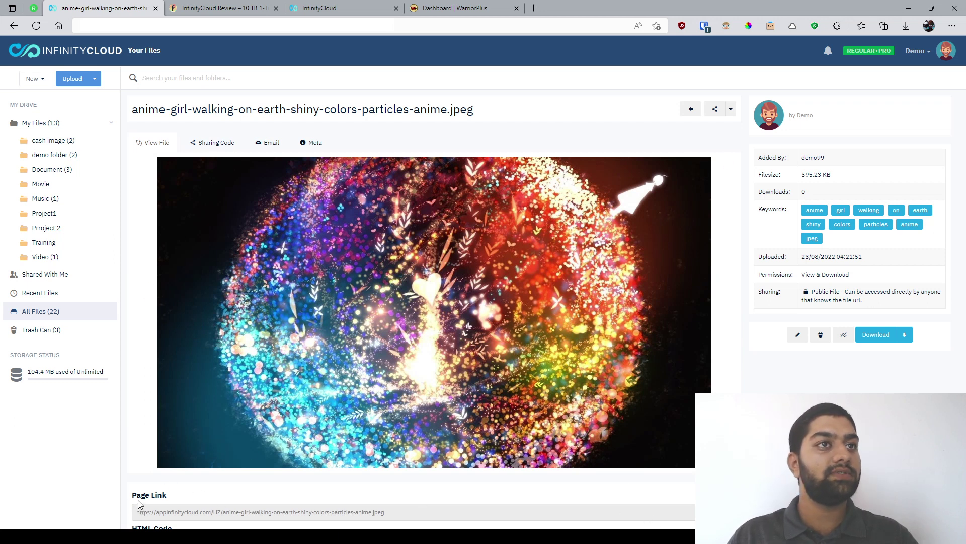
drag(171, 495, 146, 489)
click(188, 501)
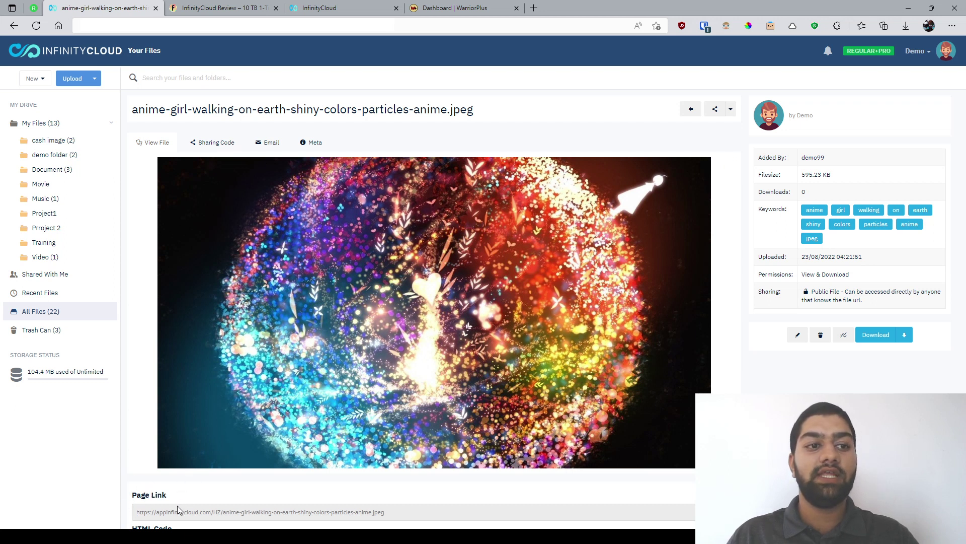
- Browse the file's Sharing Code, Email and Meta tabs, then return to View File
click(200, 142)
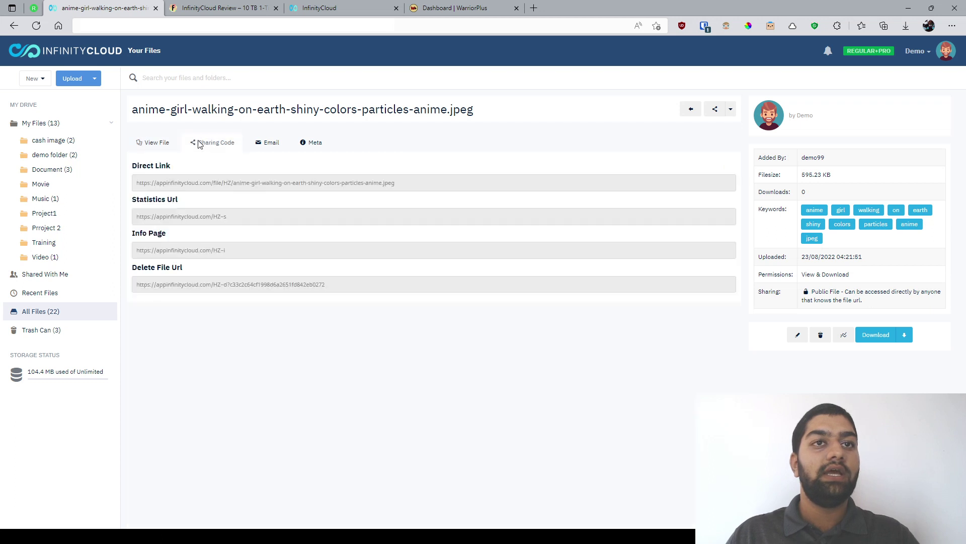
click(280, 150)
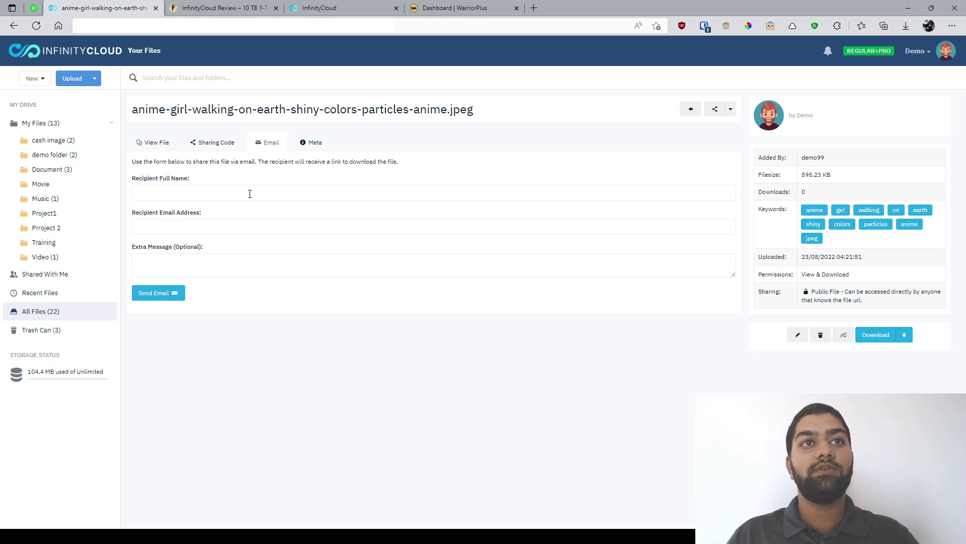
click(313, 143)
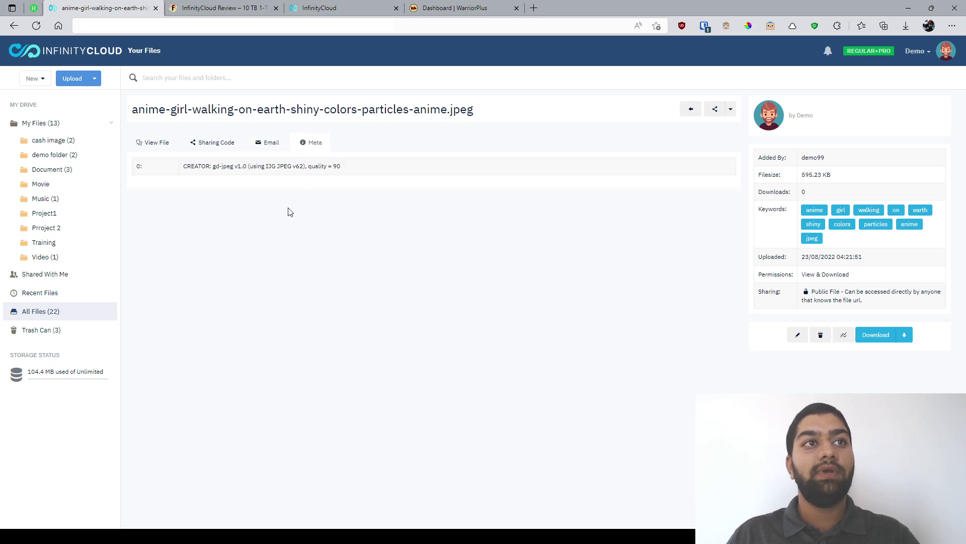
click(157, 144)
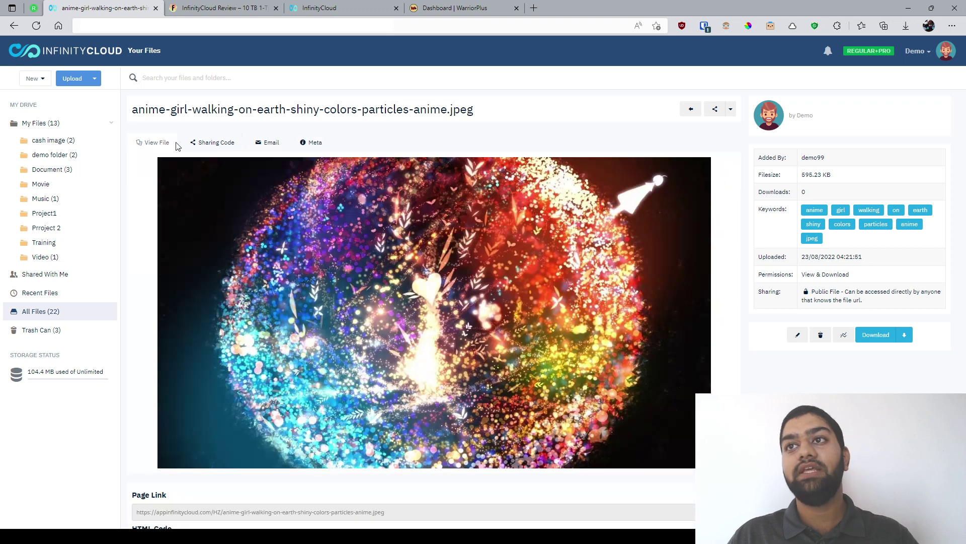
drag(801, 157, 828, 161)
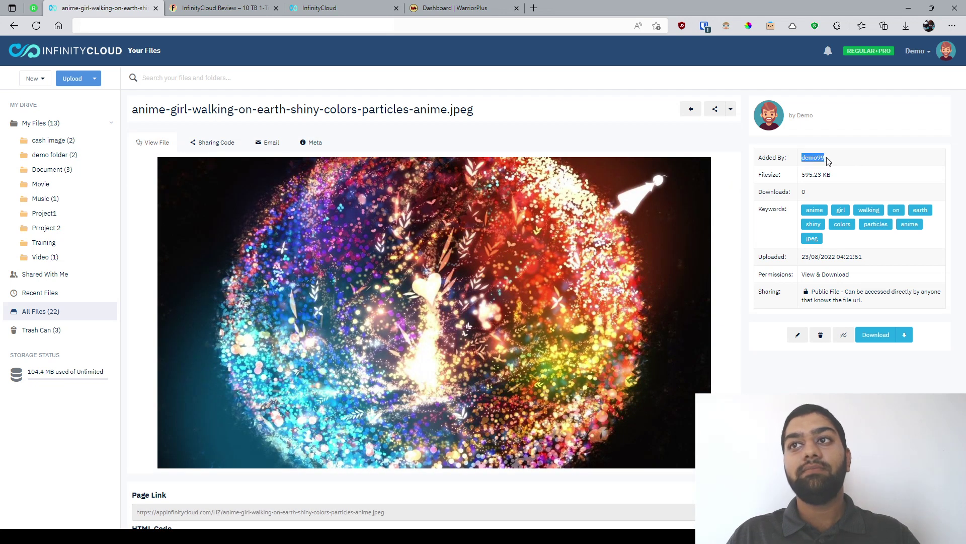
click(822, 170)
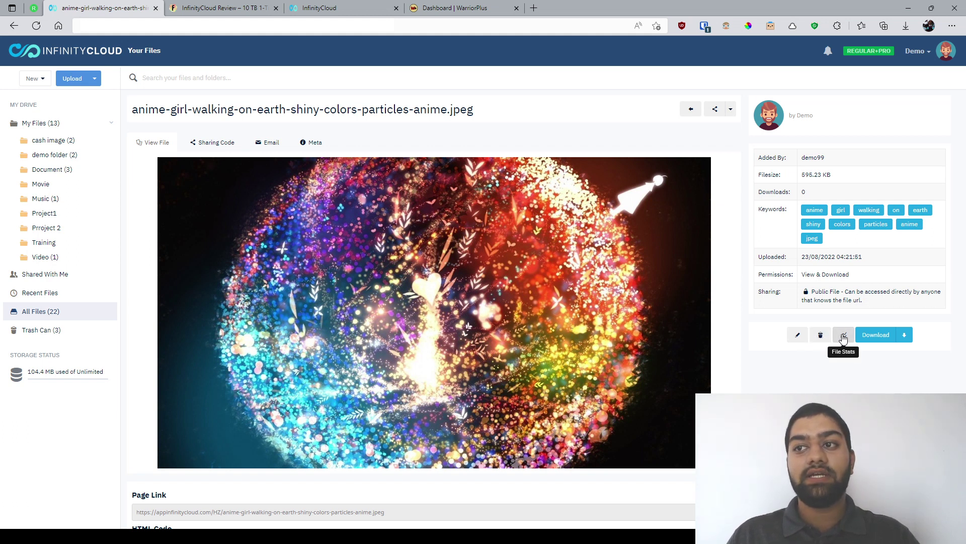
- Expand the Download dropdown to show the JPEG Original format
click(881, 335)
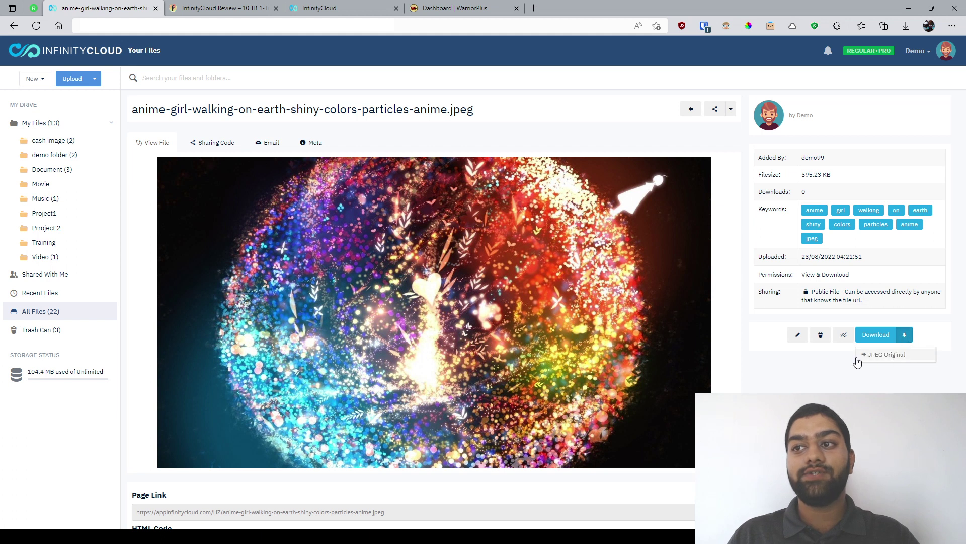
click(842, 335)
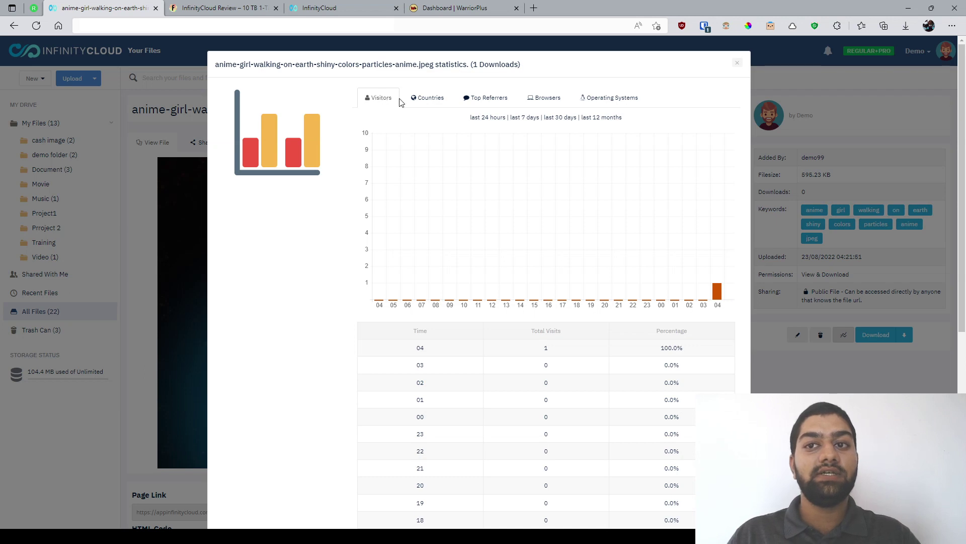
scroll(384, 373, down, 4)
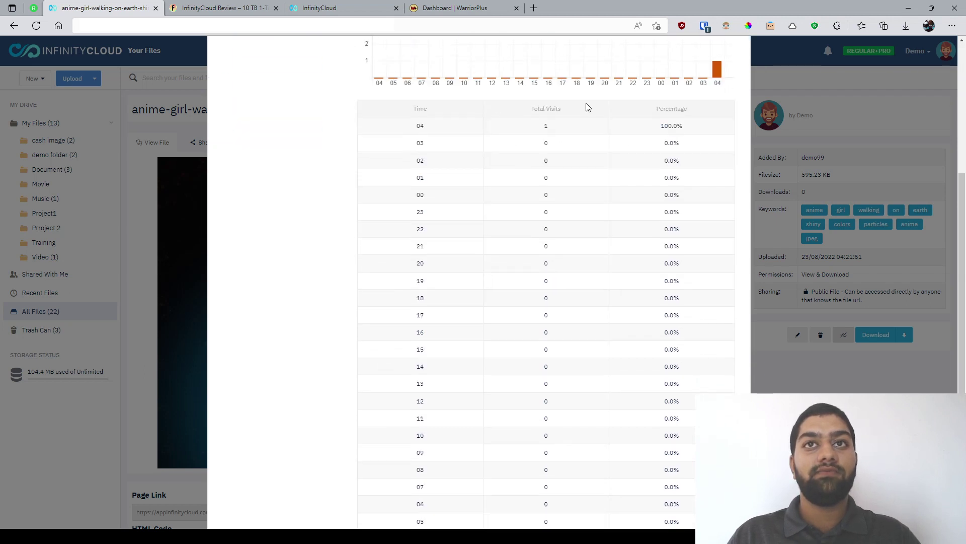
scroll(601, 334, down, 3)
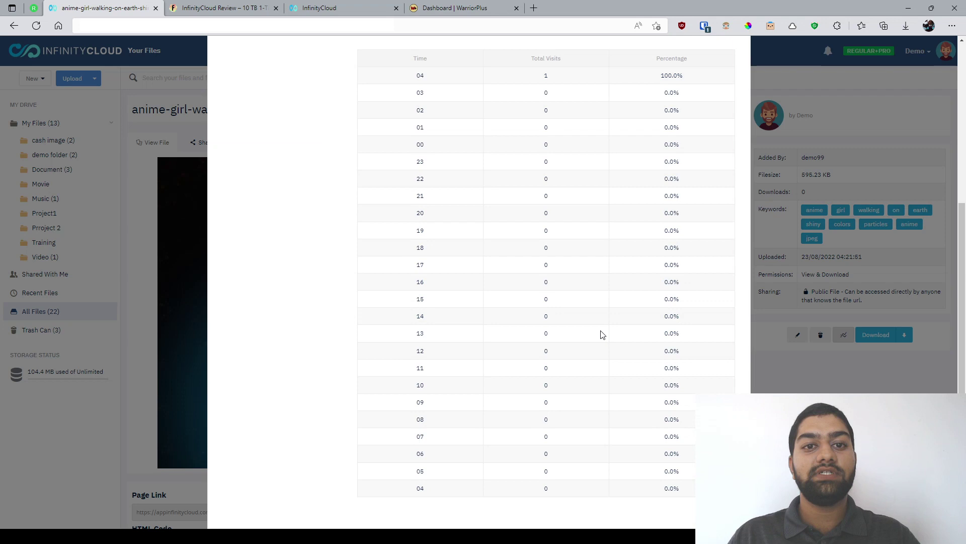
scroll(600, 335, up, 8)
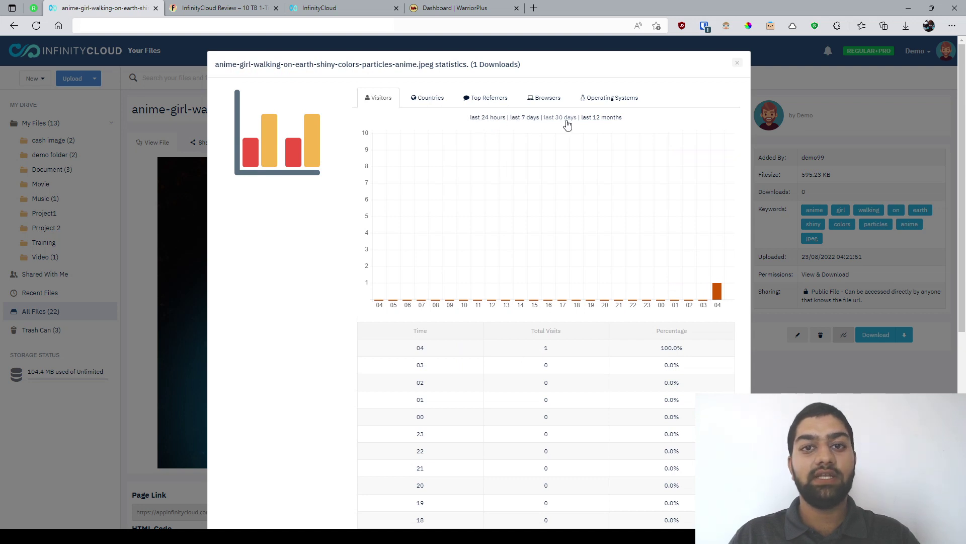
click(428, 97)
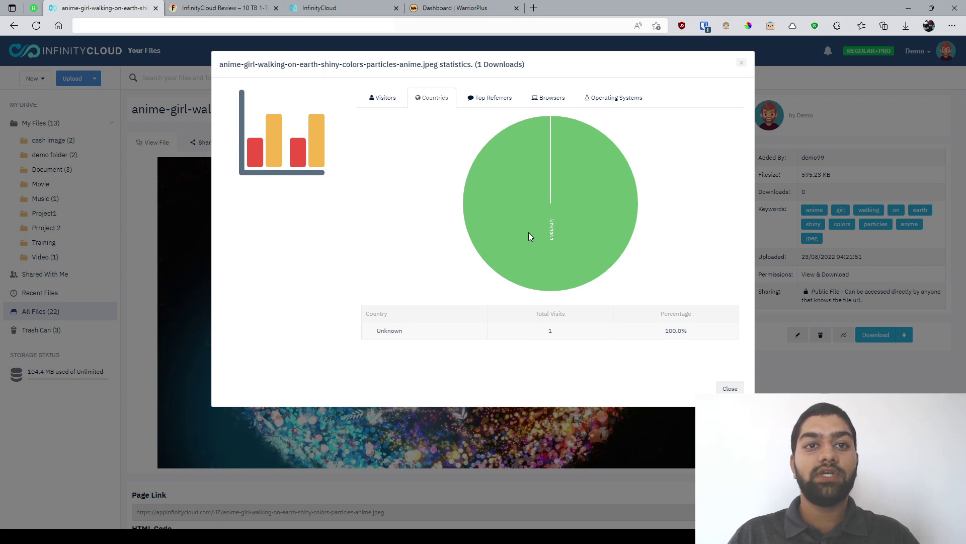
click(492, 98)
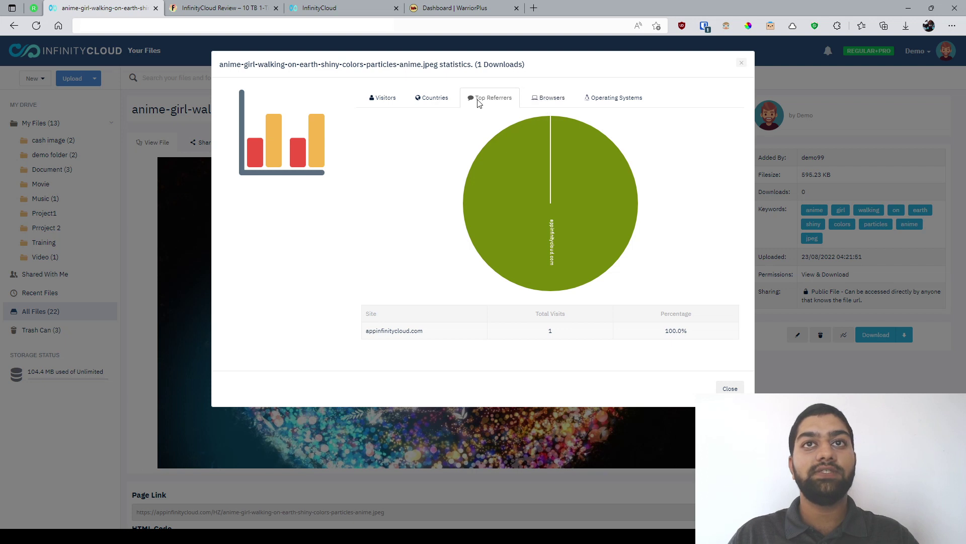
click(552, 98)
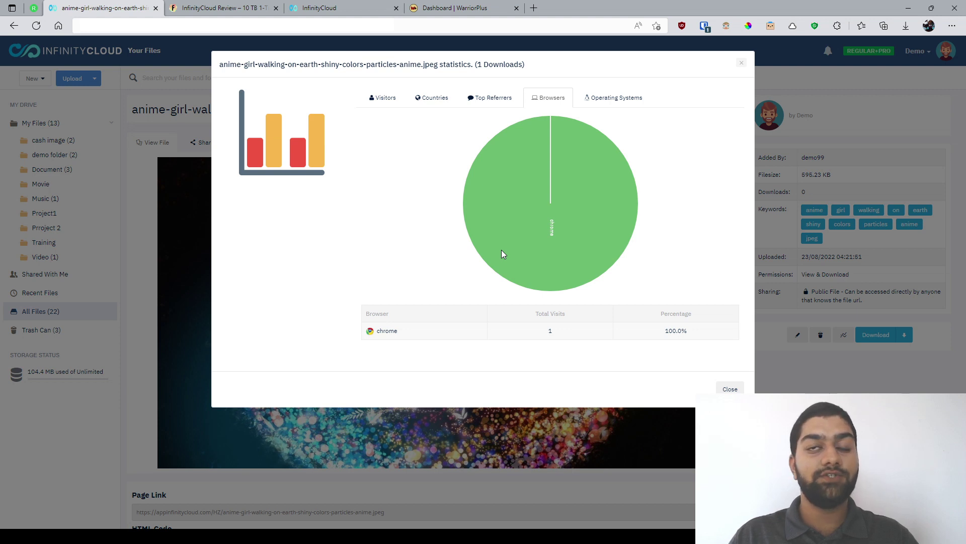
click(602, 103)
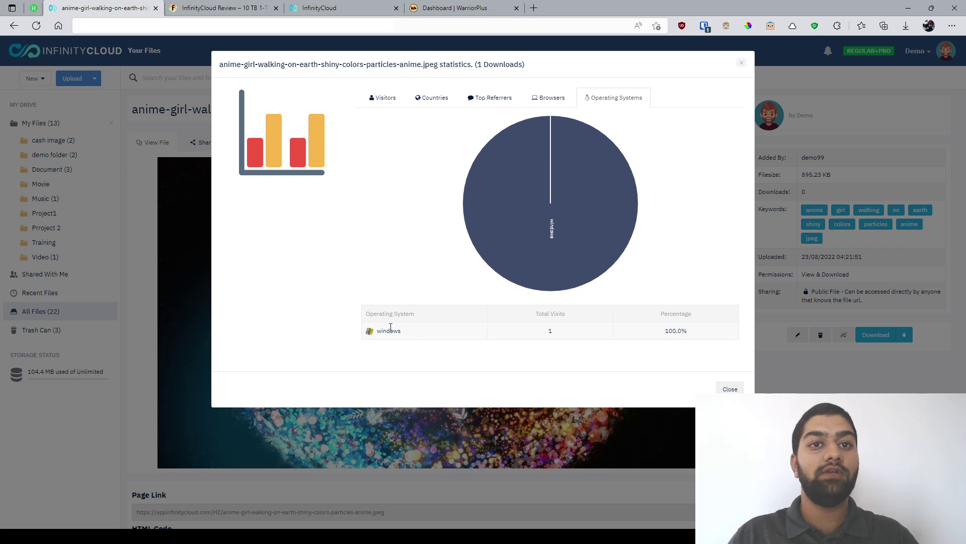
click(386, 99)
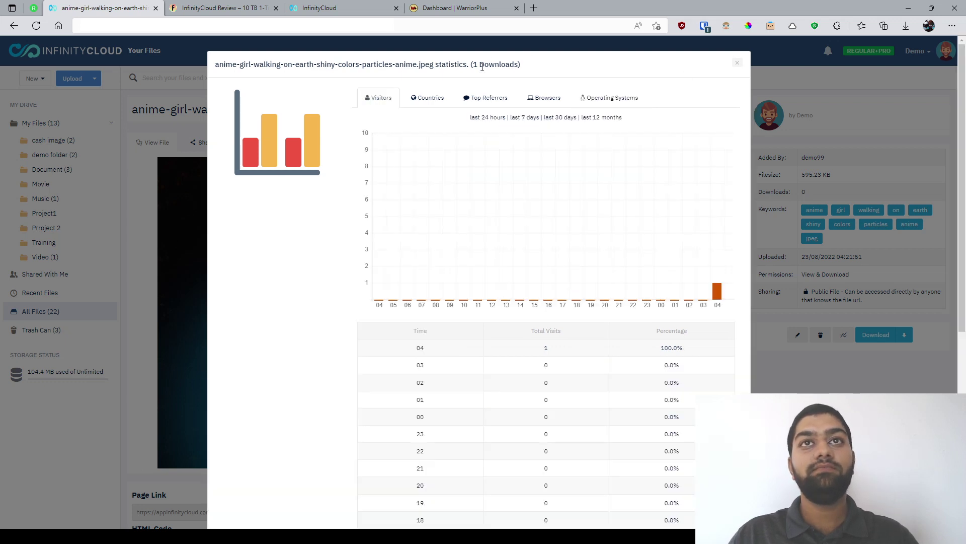
drag(474, 64, 519, 64)
click(541, 73)
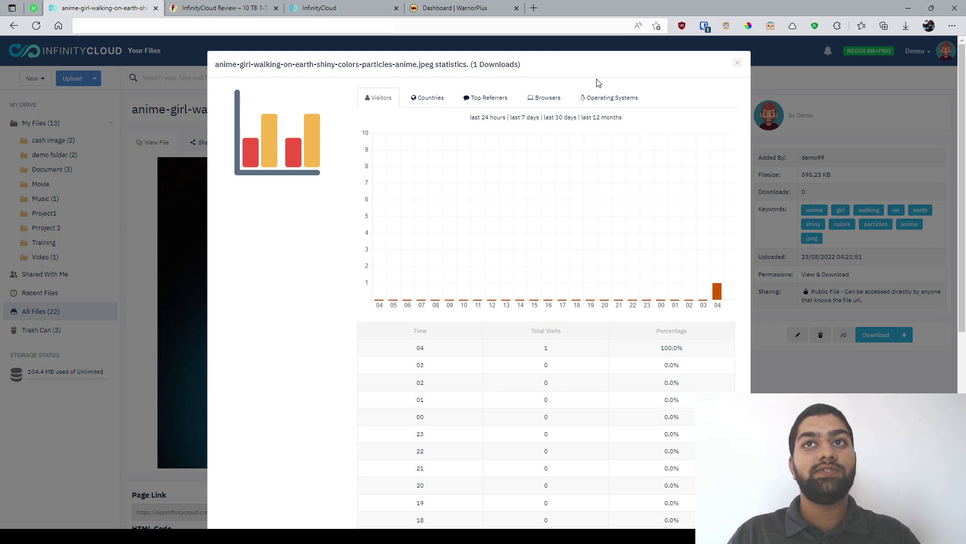
click(737, 63)
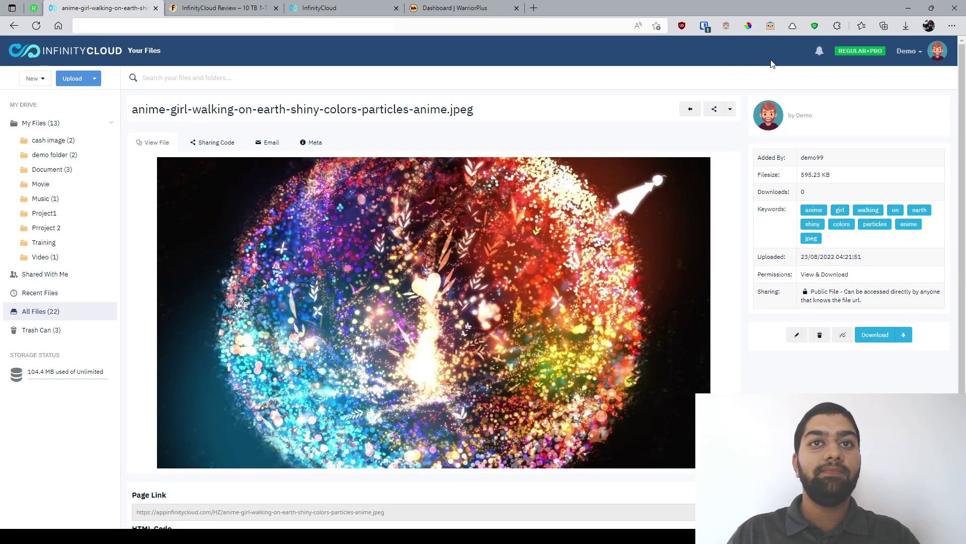
scroll(336, 151, down, 2)
scroll(330, 166, up, 2)
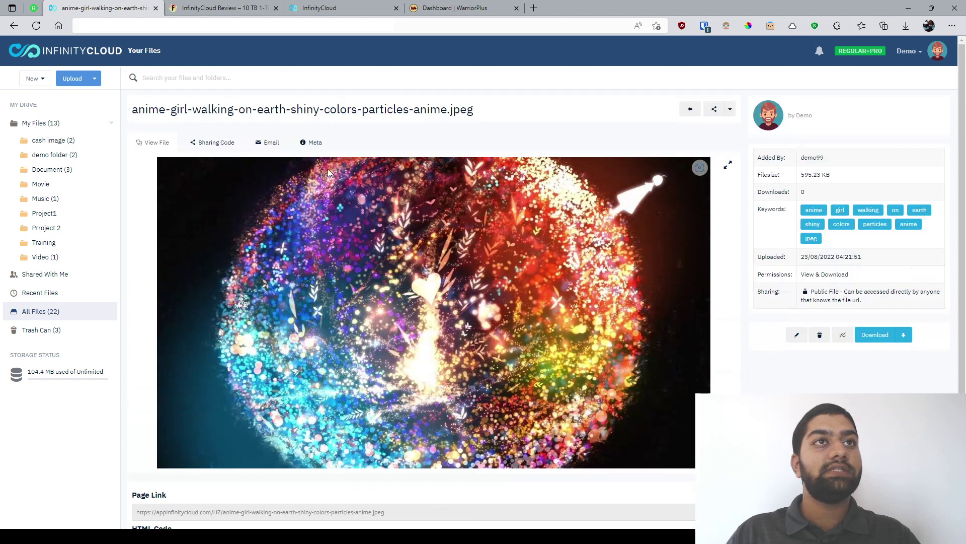
click(201, 9)
- Scroll to the Front End $16.95 pricing and highlight '10TB Cloud Storage' in its first bullet
scroll(216, 229, up, 8)
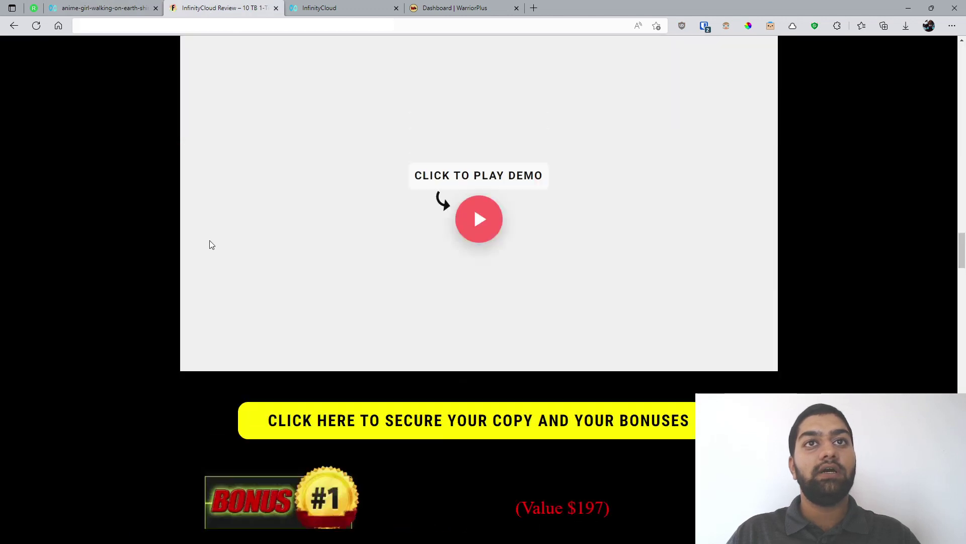
scroll(210, 244, up, 20)
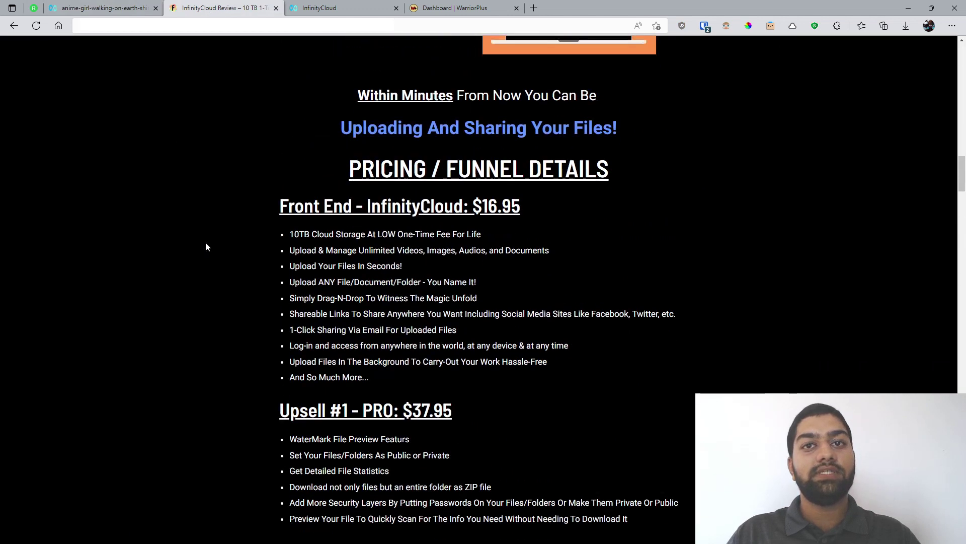
scroll(206, 243, down, 1)
scroll(474, 163, down, 2)
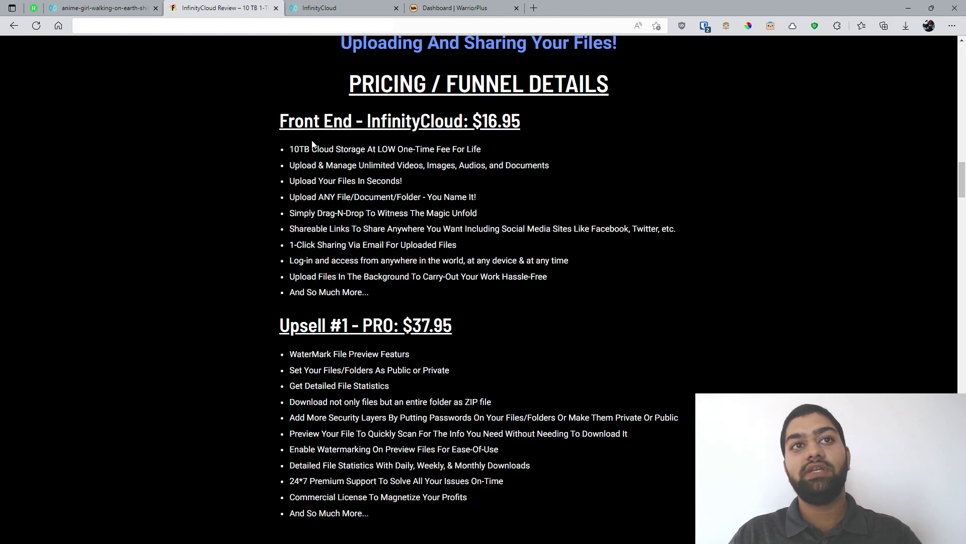
drag(290, 149, 309, 149)
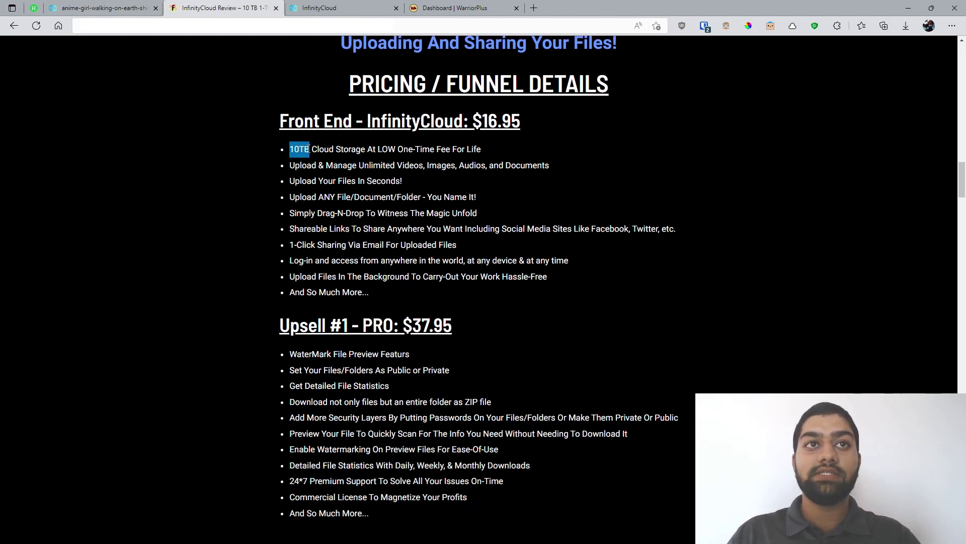
drag(309, 149, 366, 153)
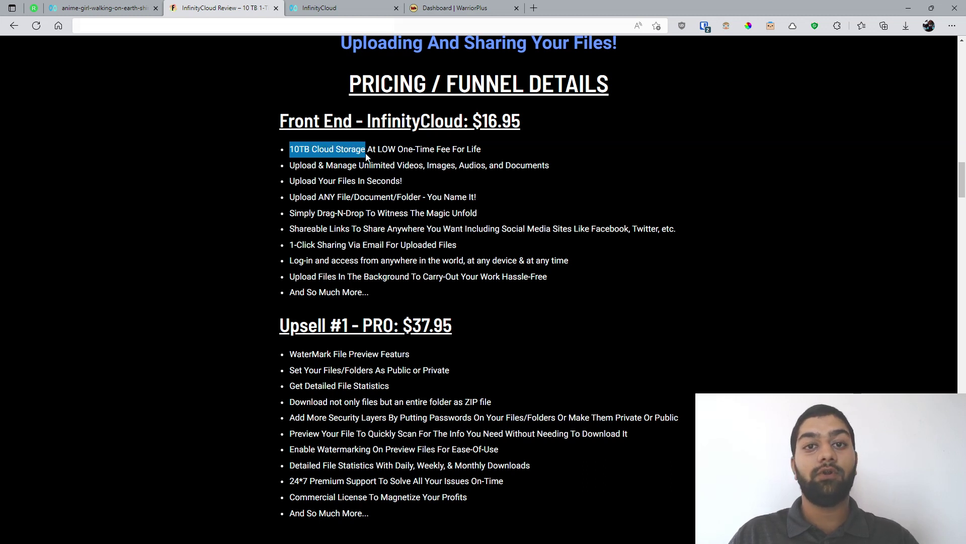
- Re-highlight '10TB Cloud Storage' for emphasis, then move down to the PRO, MAX and Enhance Security tiers
click(495, 150)
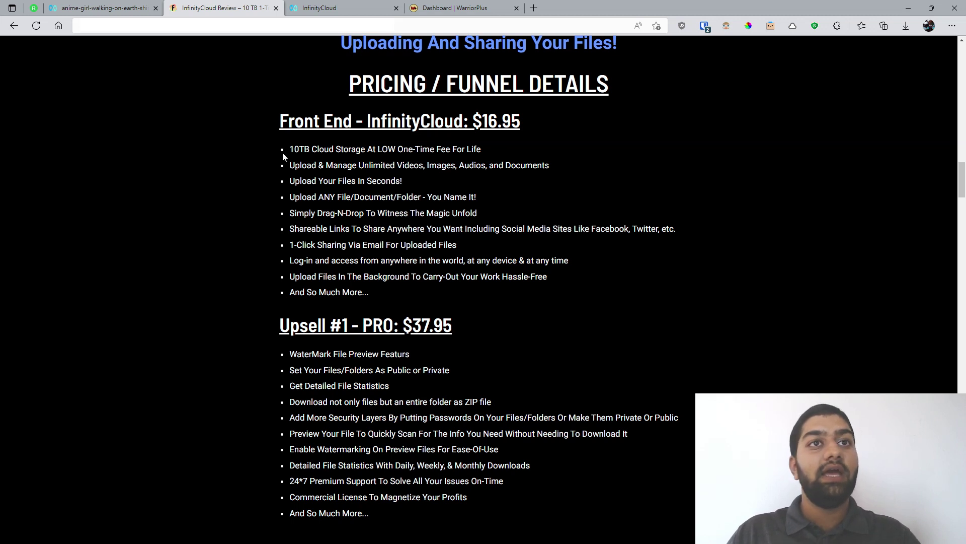
drag(289, 149, 365, 150)
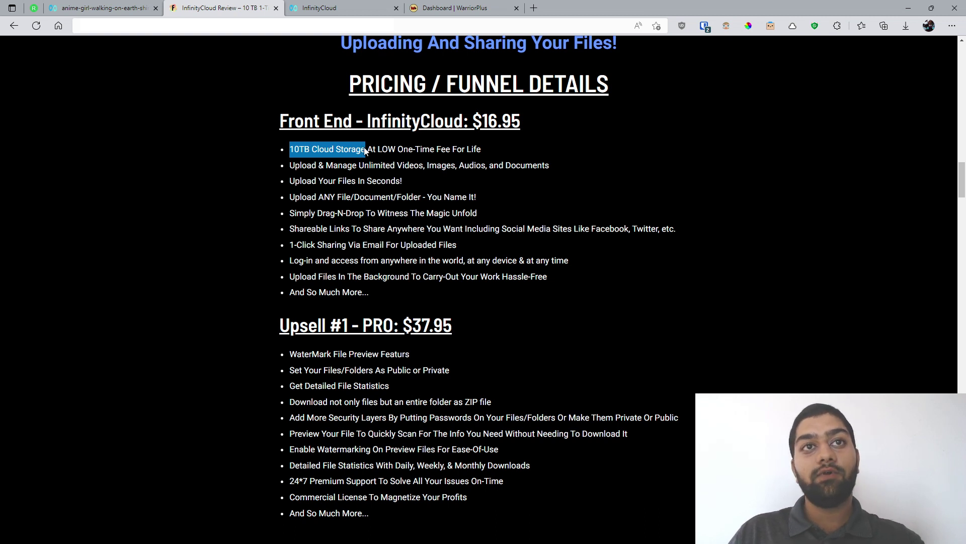
click(509, 150)
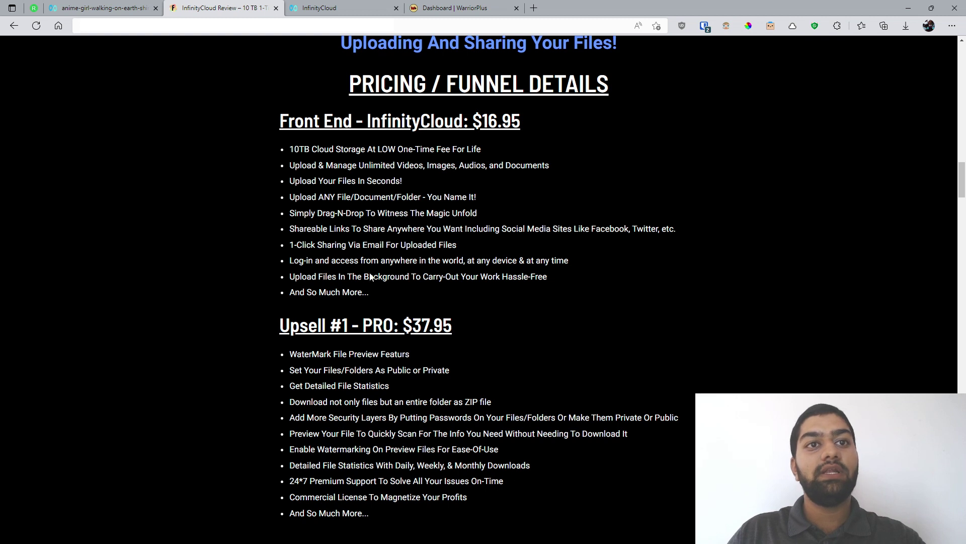
scroll(541, 281, down, 3)
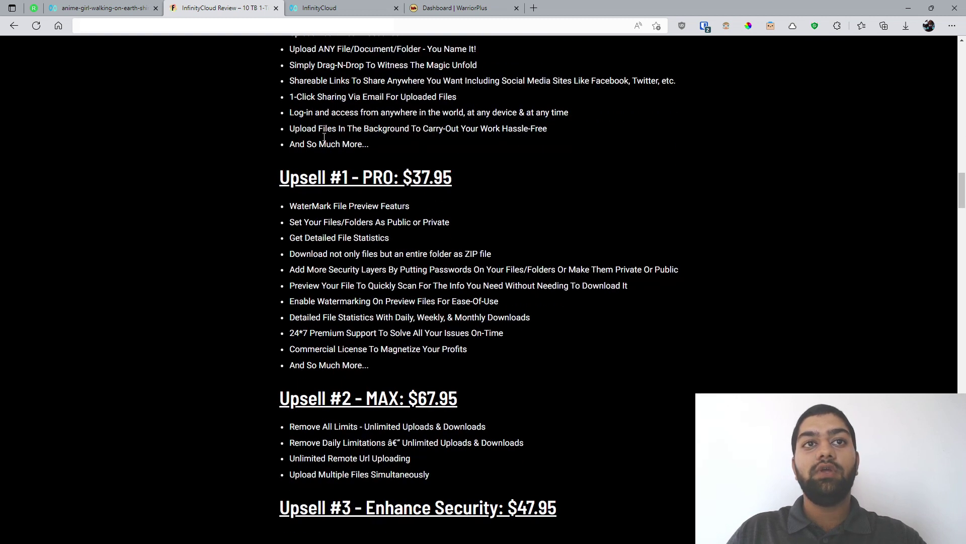
scroll(214, 160, up, 4)
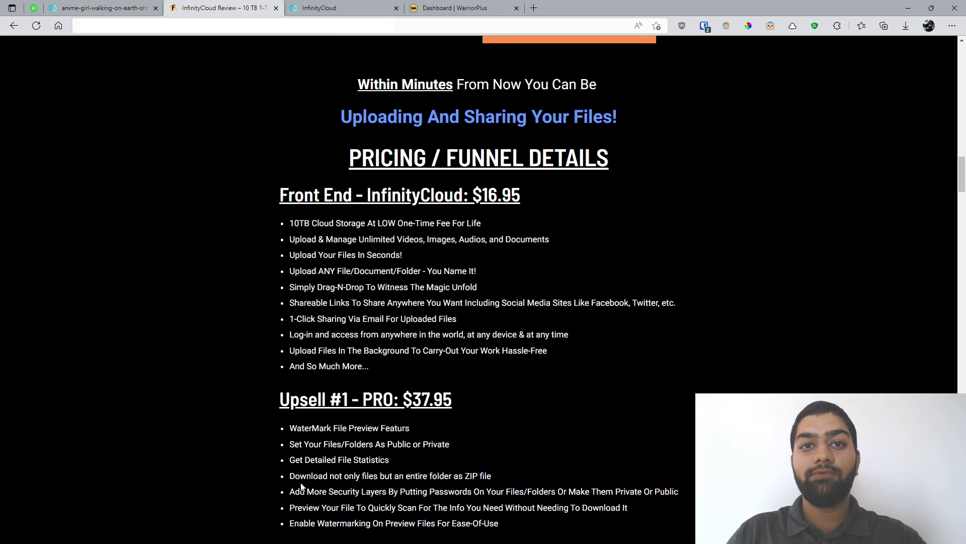
scroll(200, 264, down, 4)
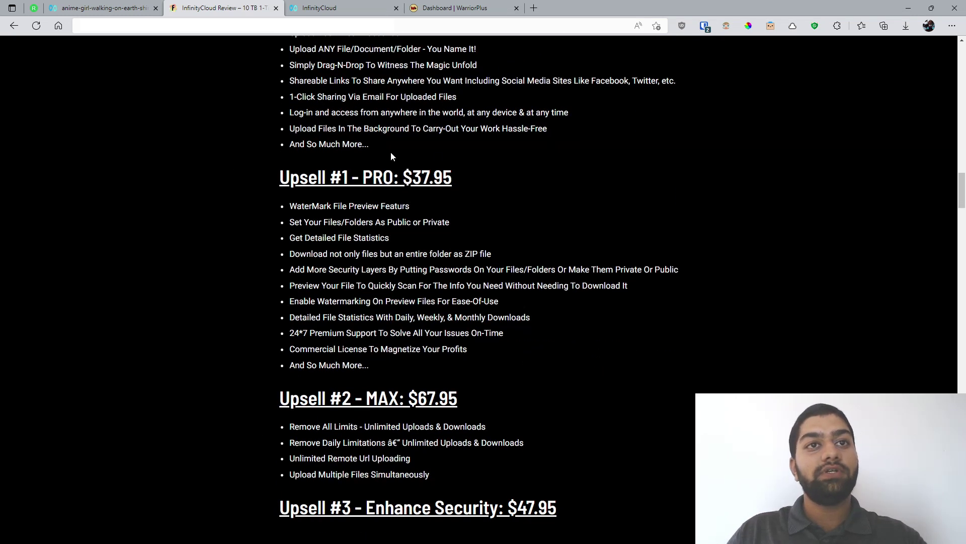
scroll(305, 193, down, 1)
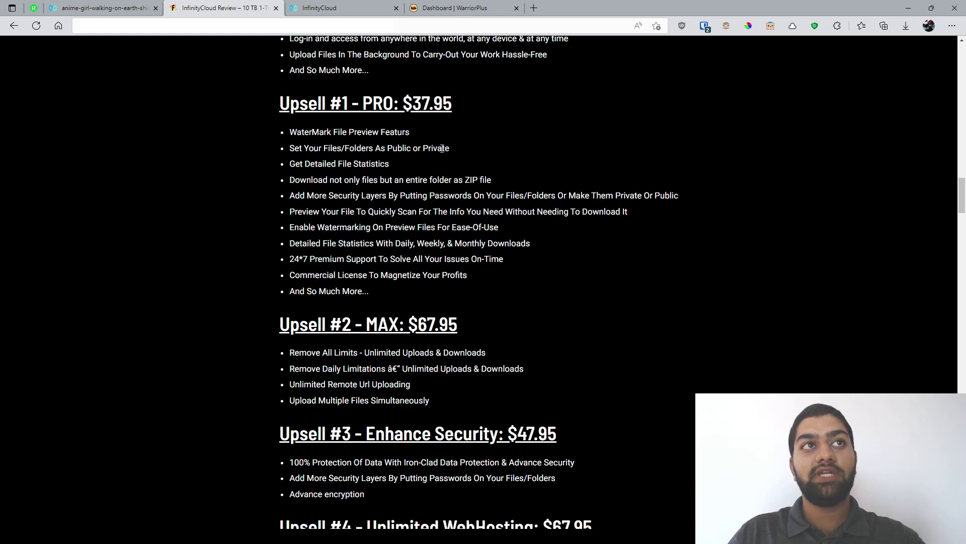
click(101, 8)
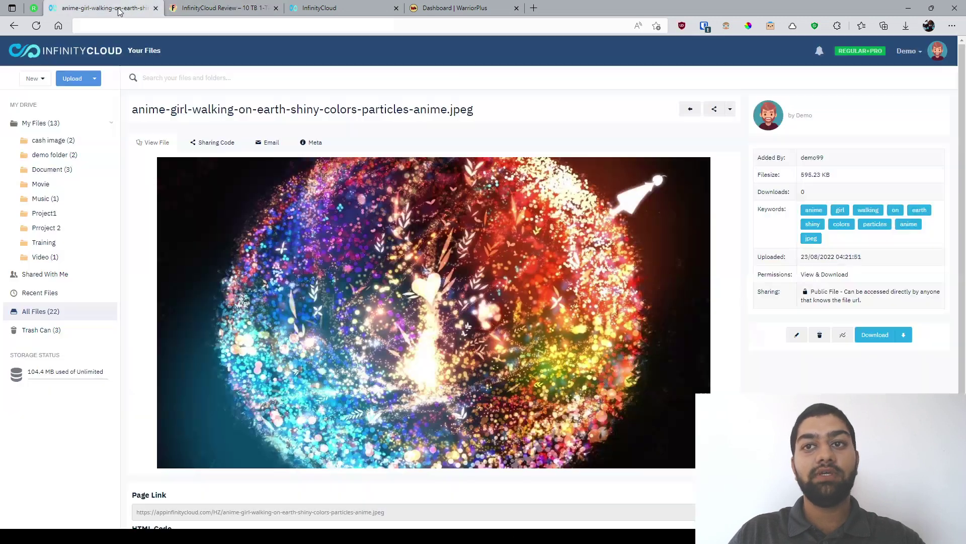
drag(811, 293, 838, 292)
click(838, 292)
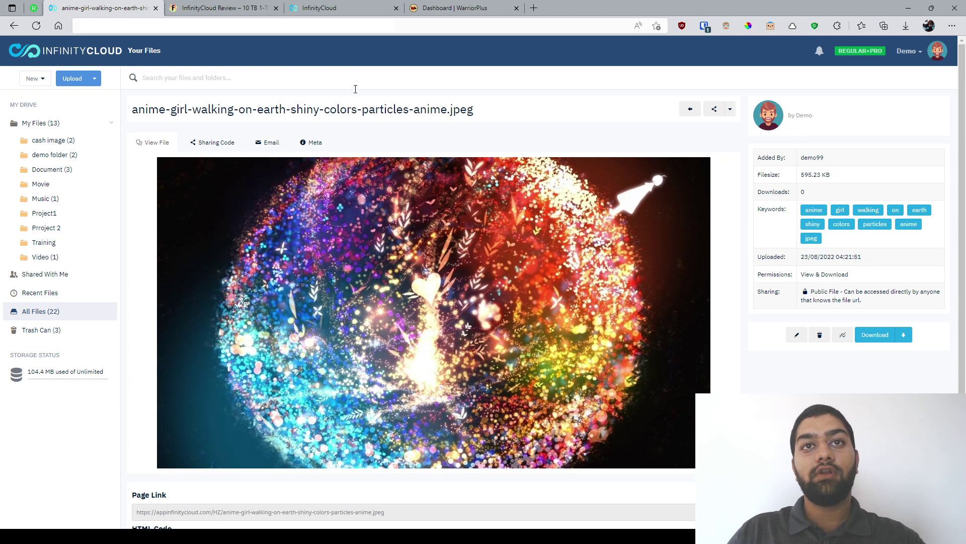
key(ctrl+Tab)
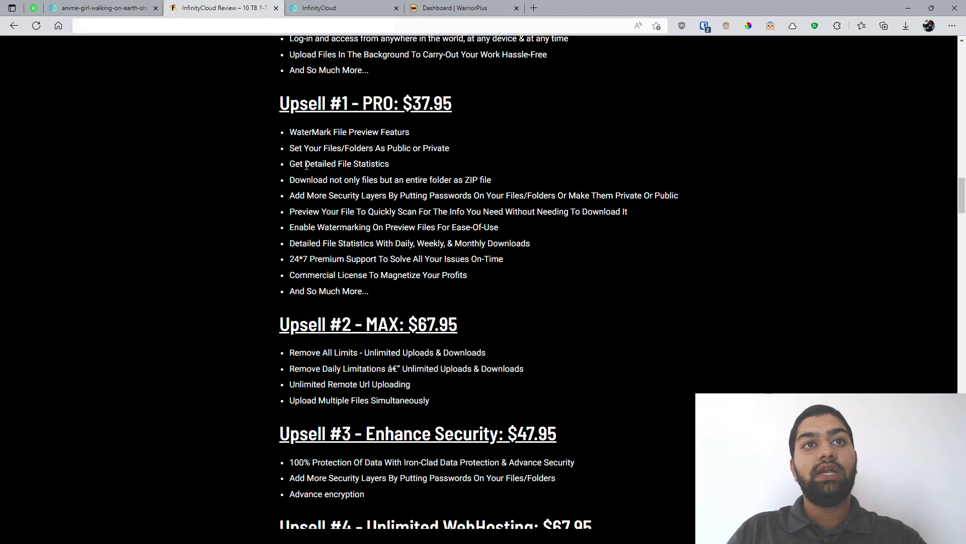
click(101, 8)
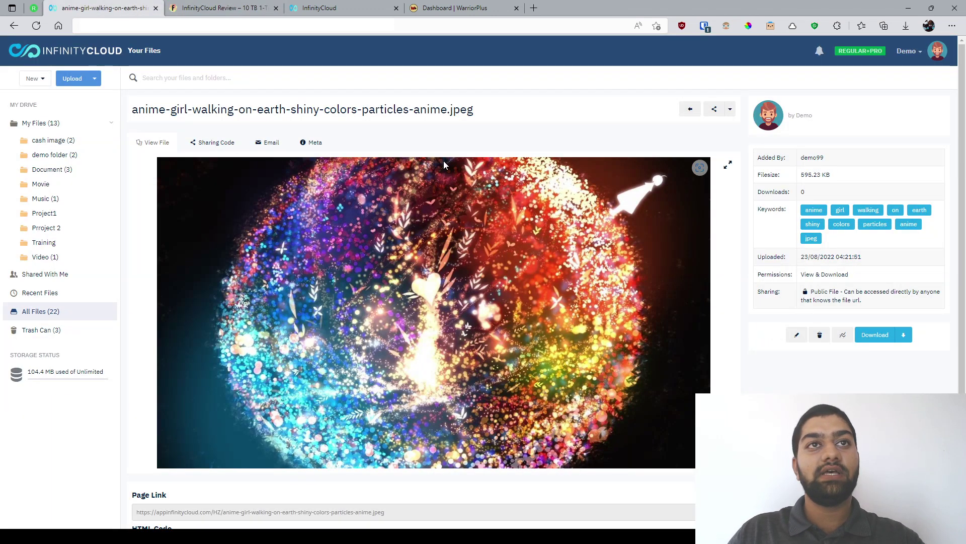
click(221, 8)
scroll(297, 245, up, 3)
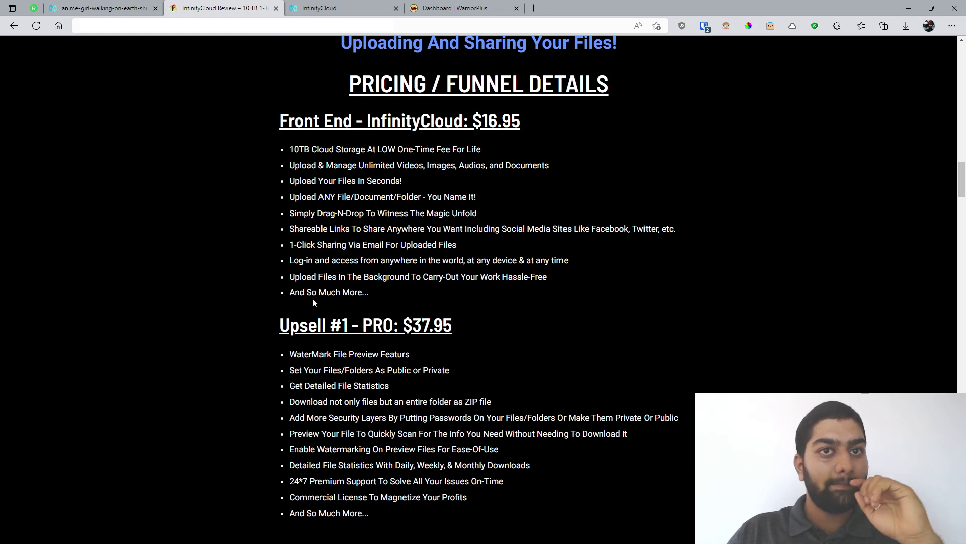
scroll(281, 286, down, 3)
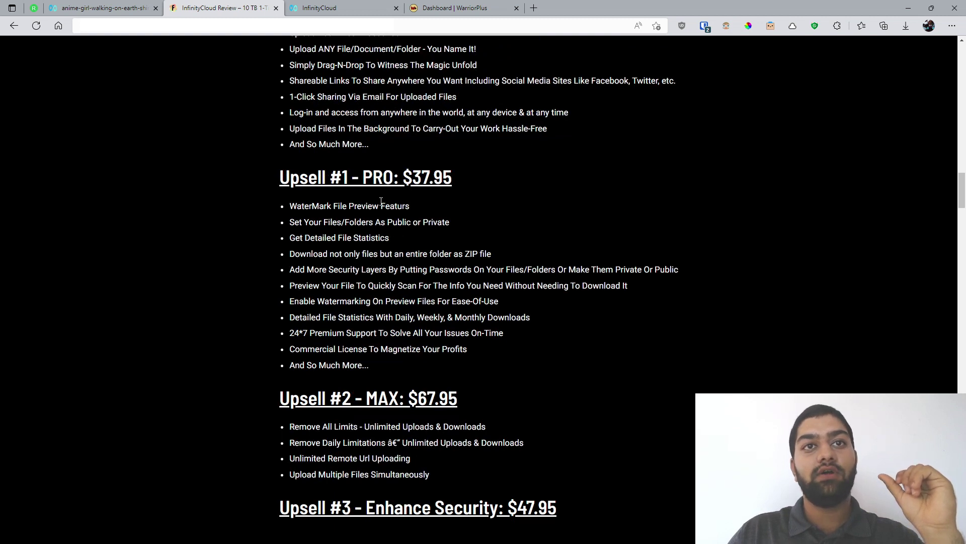
scroll(366, 138, up, 3)
scroll(290, 272, down, 3)
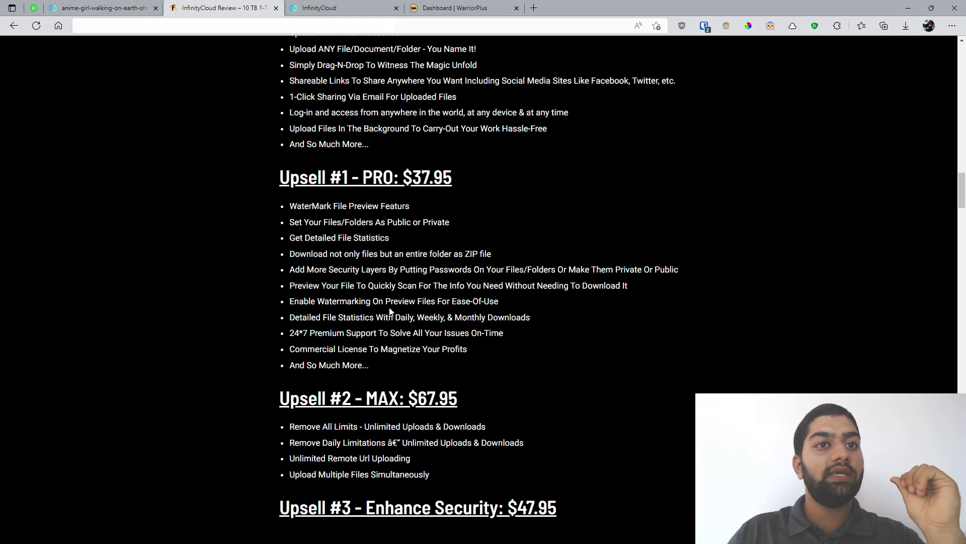
scroll(289, 326, down, 1)
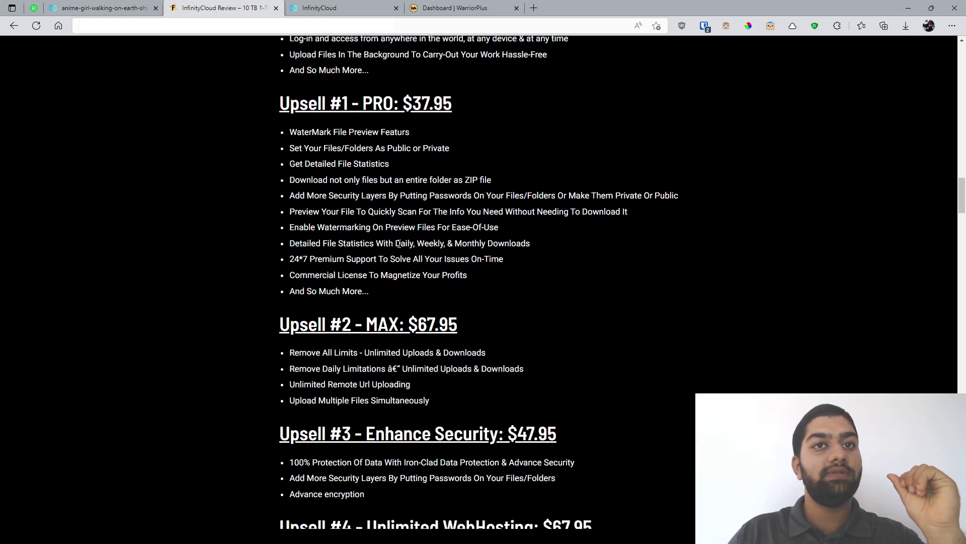
drag(399, 243, 529, 244)
click(575, 246)
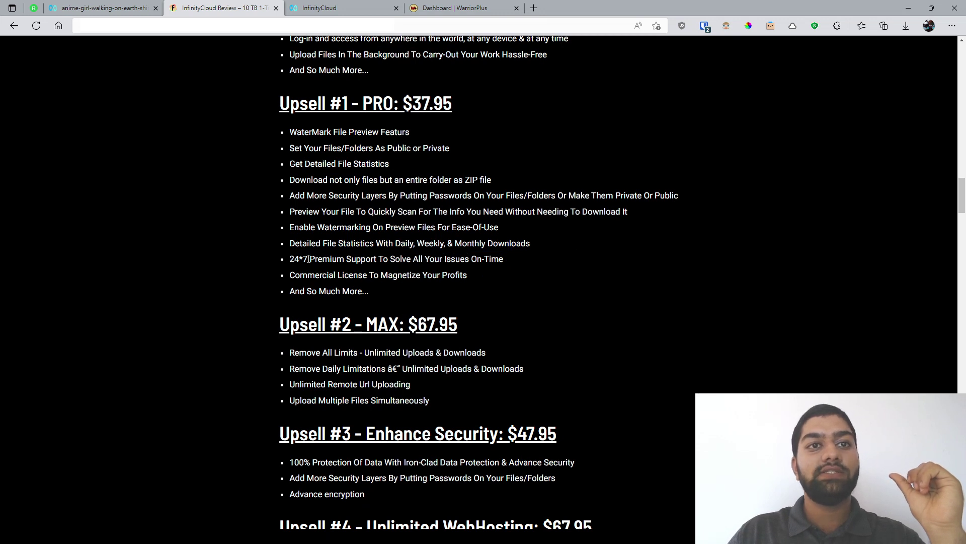
scroll(309, 258, down, 2)
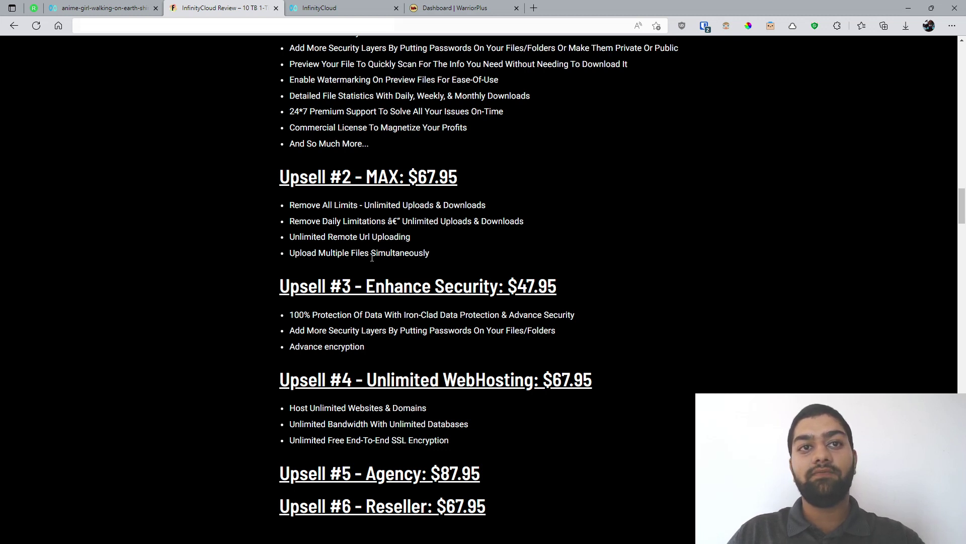
scroll(374, 260, down, 3)
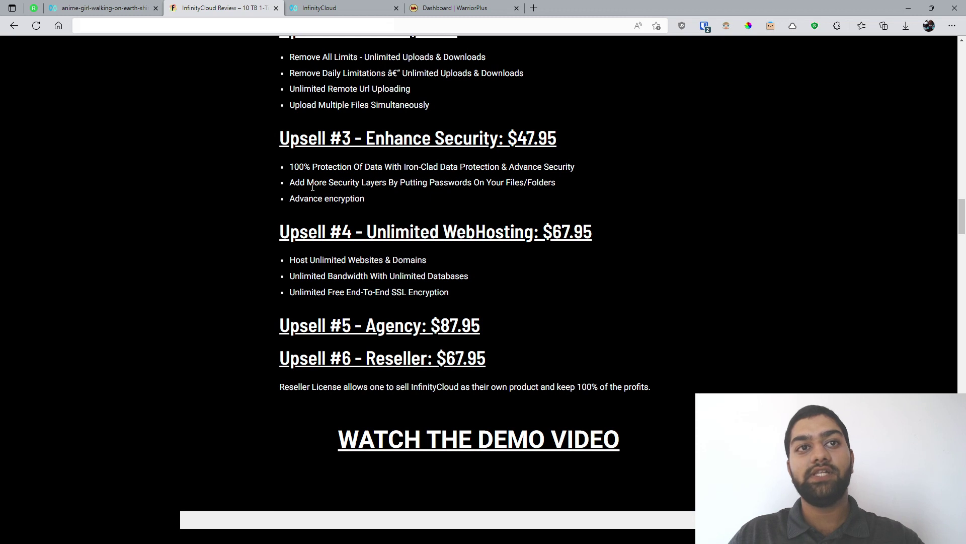
scroll(334, 177, down, 2)
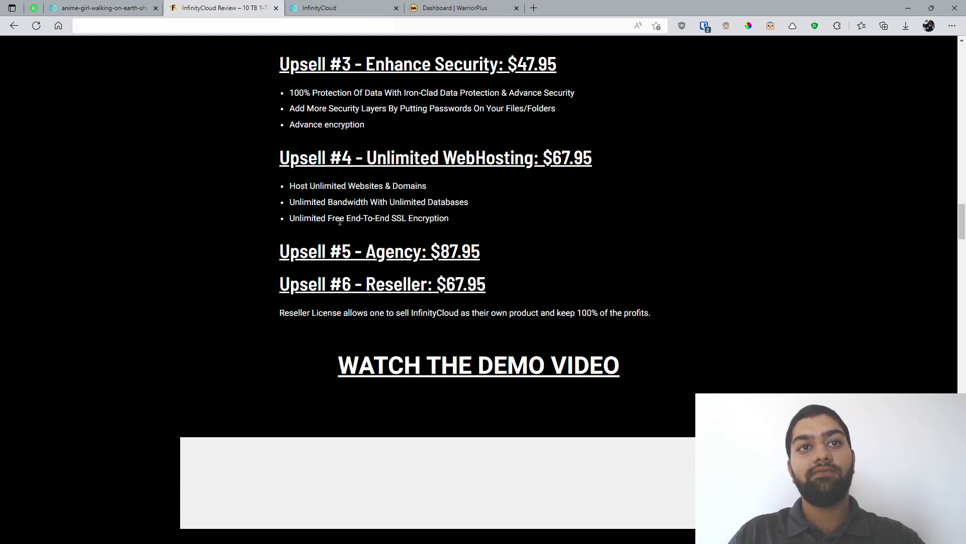
scroll(414, 217, down, 2)
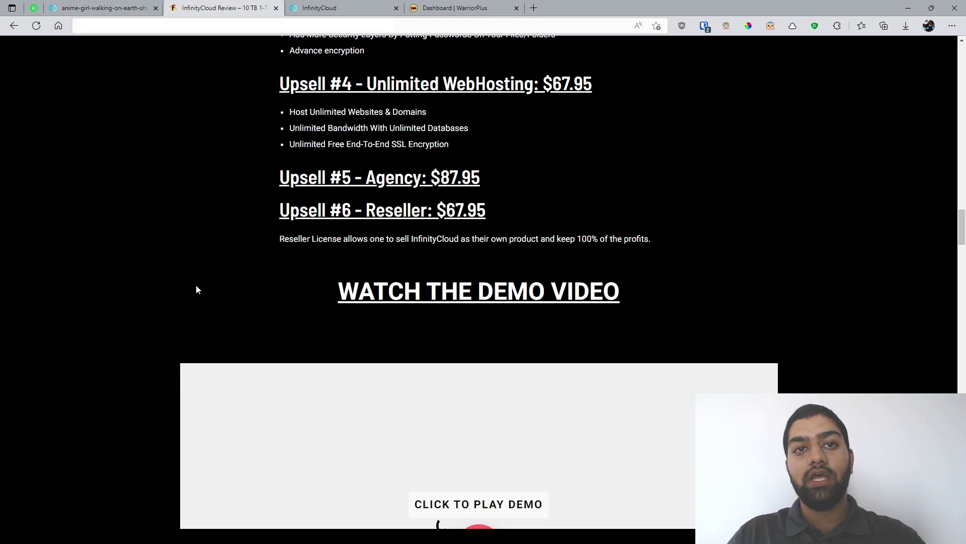
scroll(196, 289, up, 9)
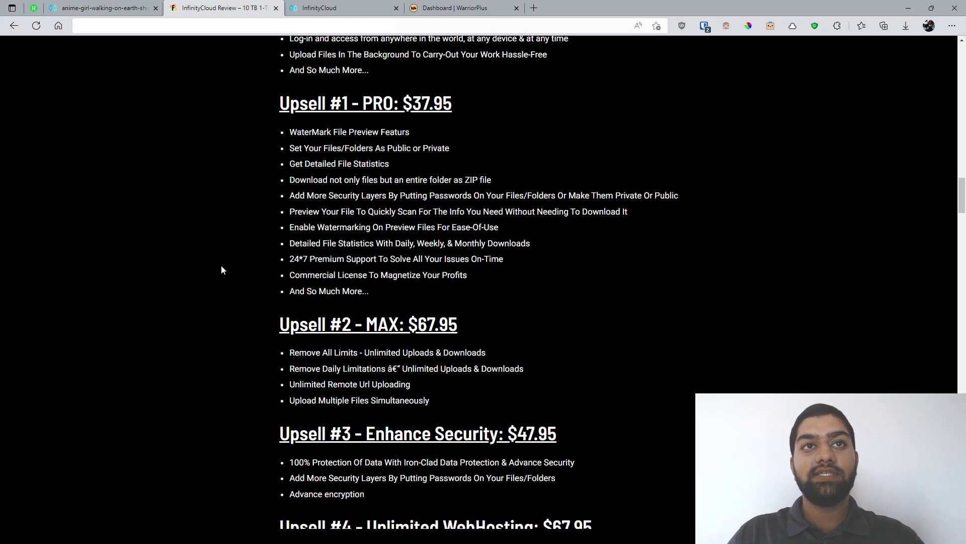
scroll(221, 265, up, 5)
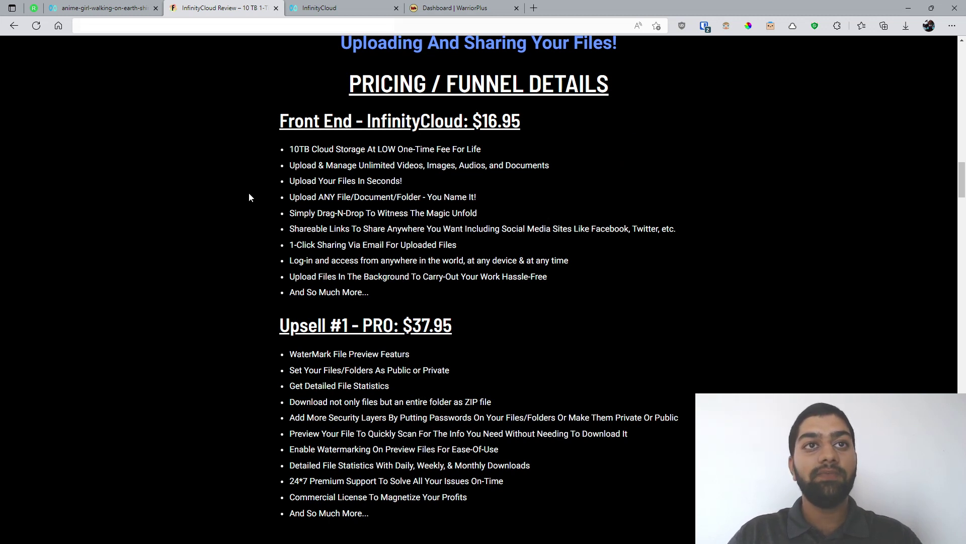
scroll(248, 193, down, 3)
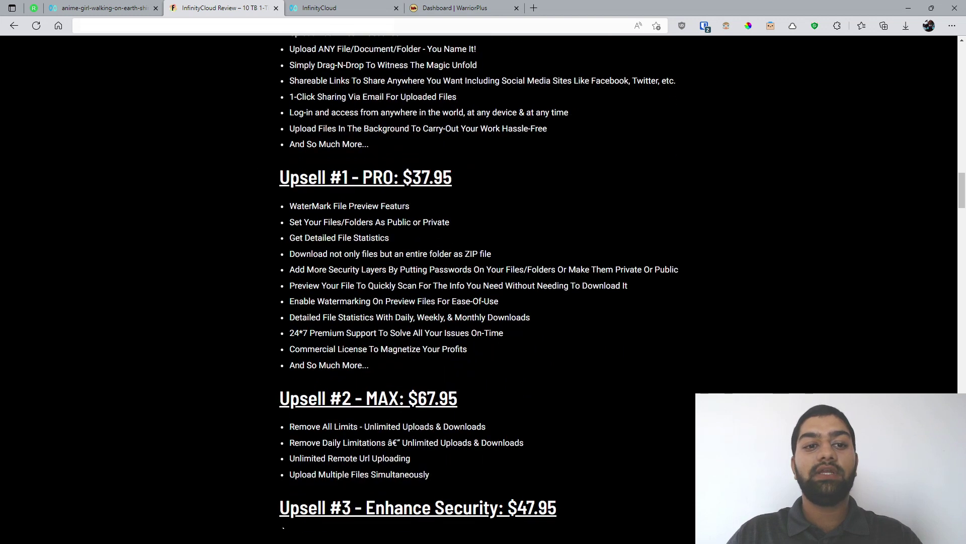